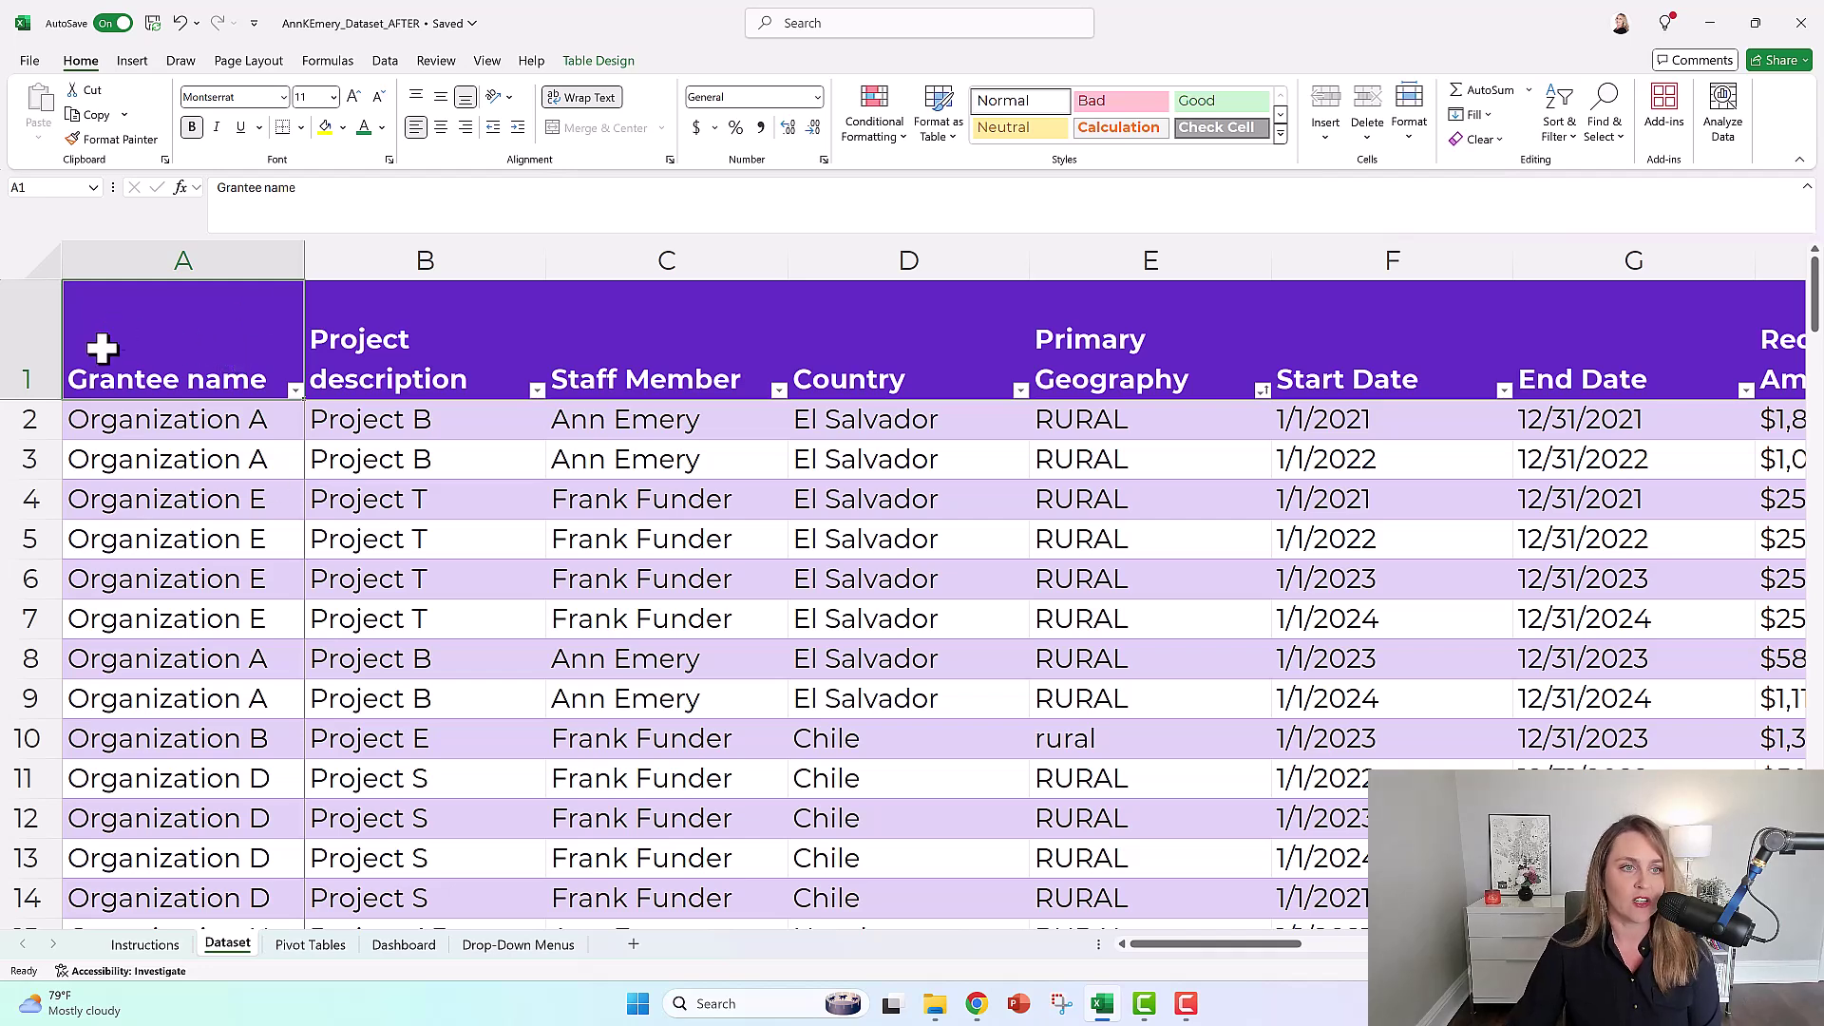
Review the Project description, Staff Member and Country columns, closing the Staff Member filter unchanged
click(501, 262)
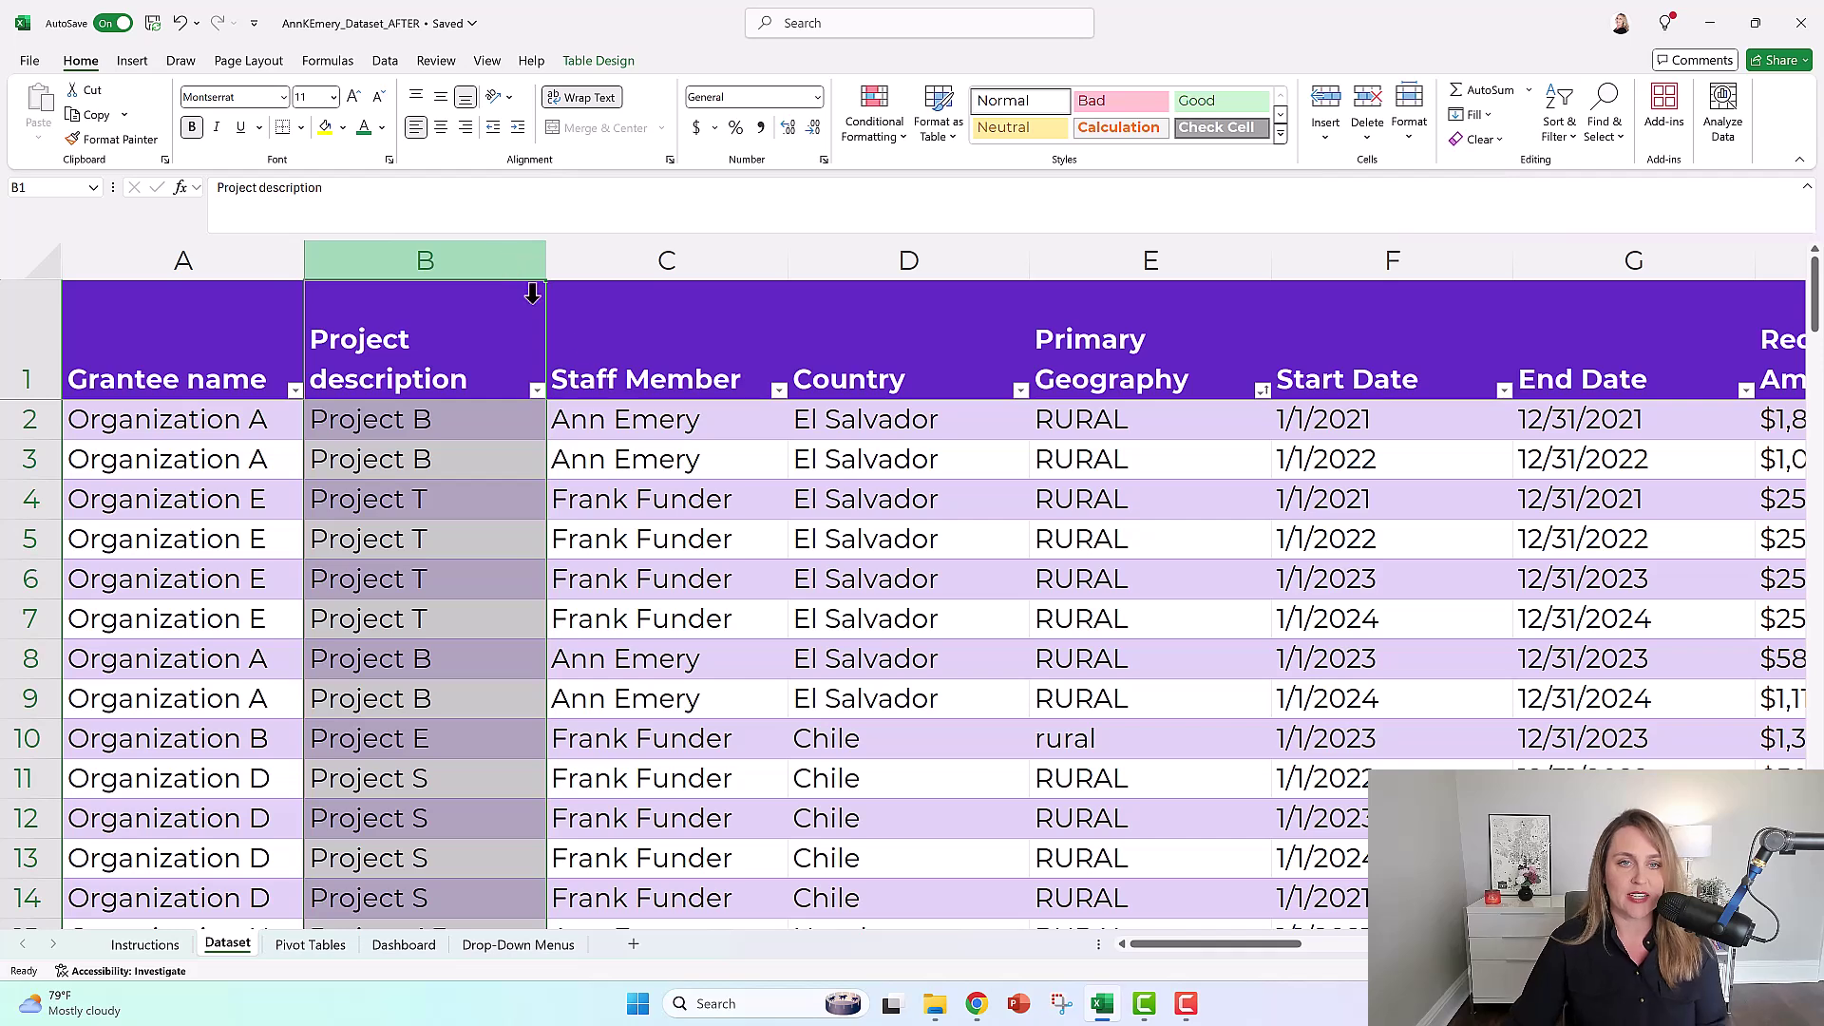
click(674, 425)
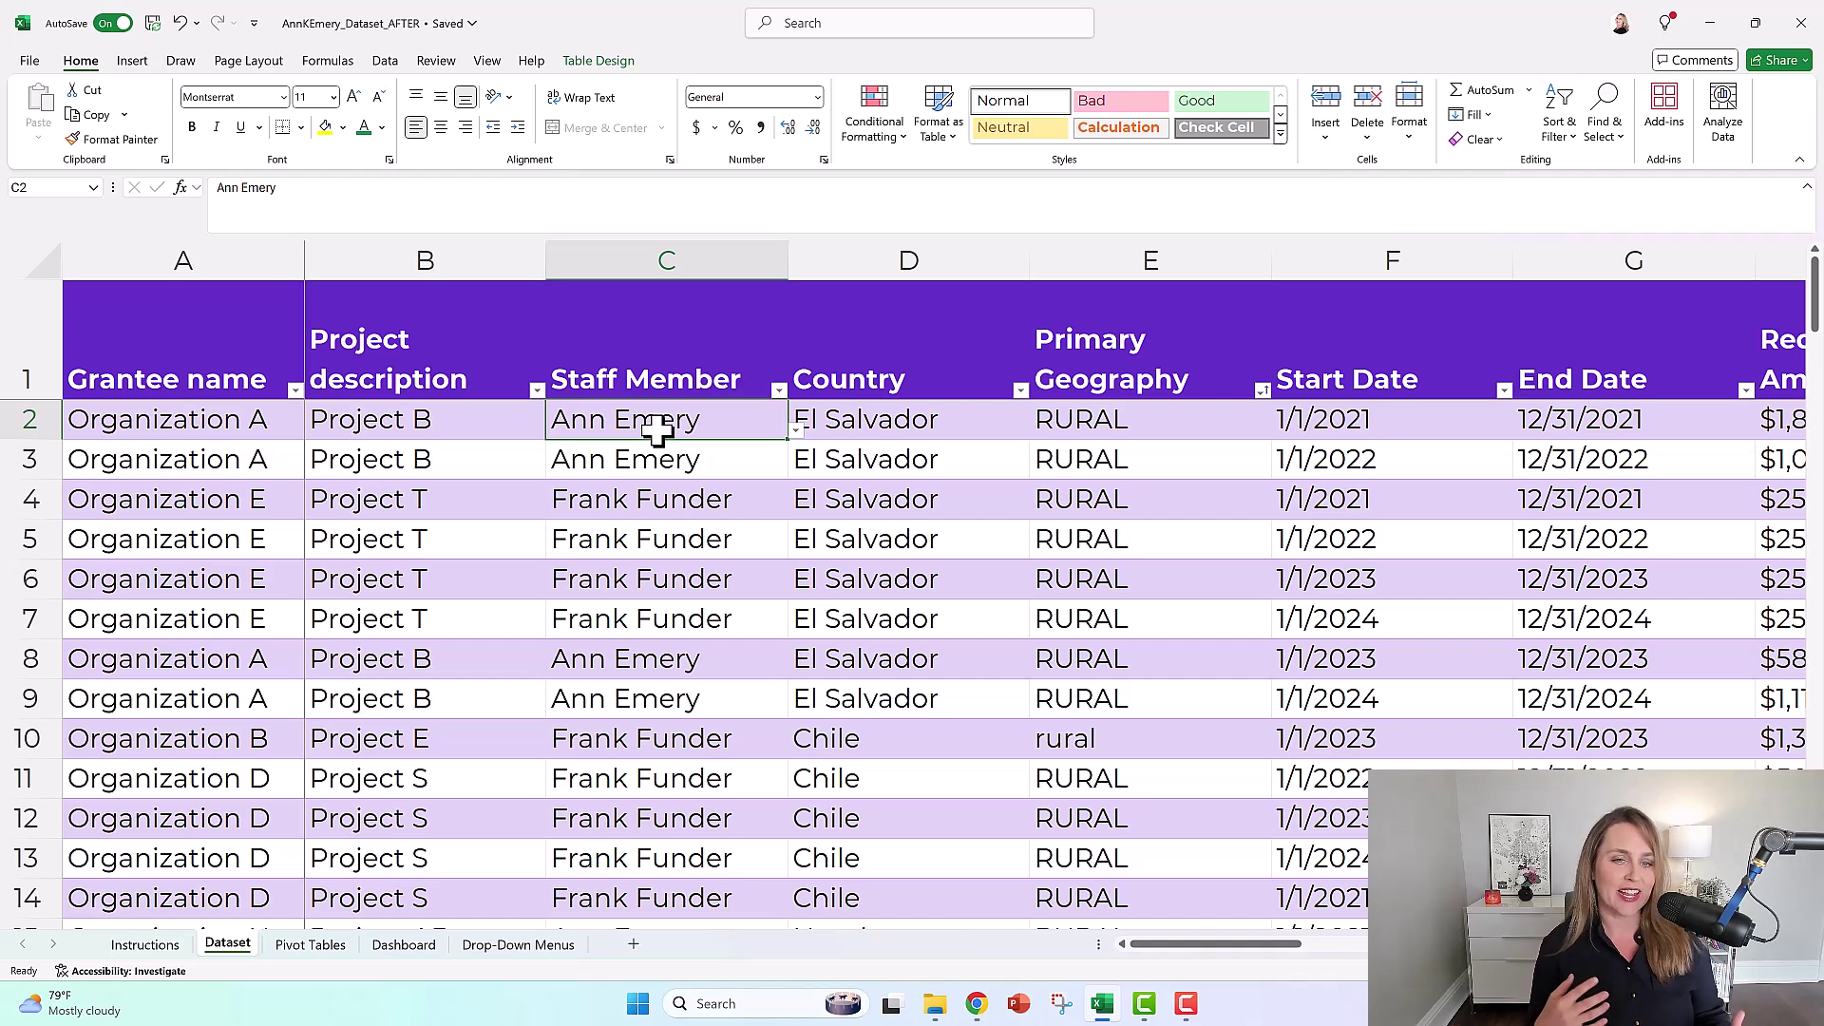
click(779, 391)
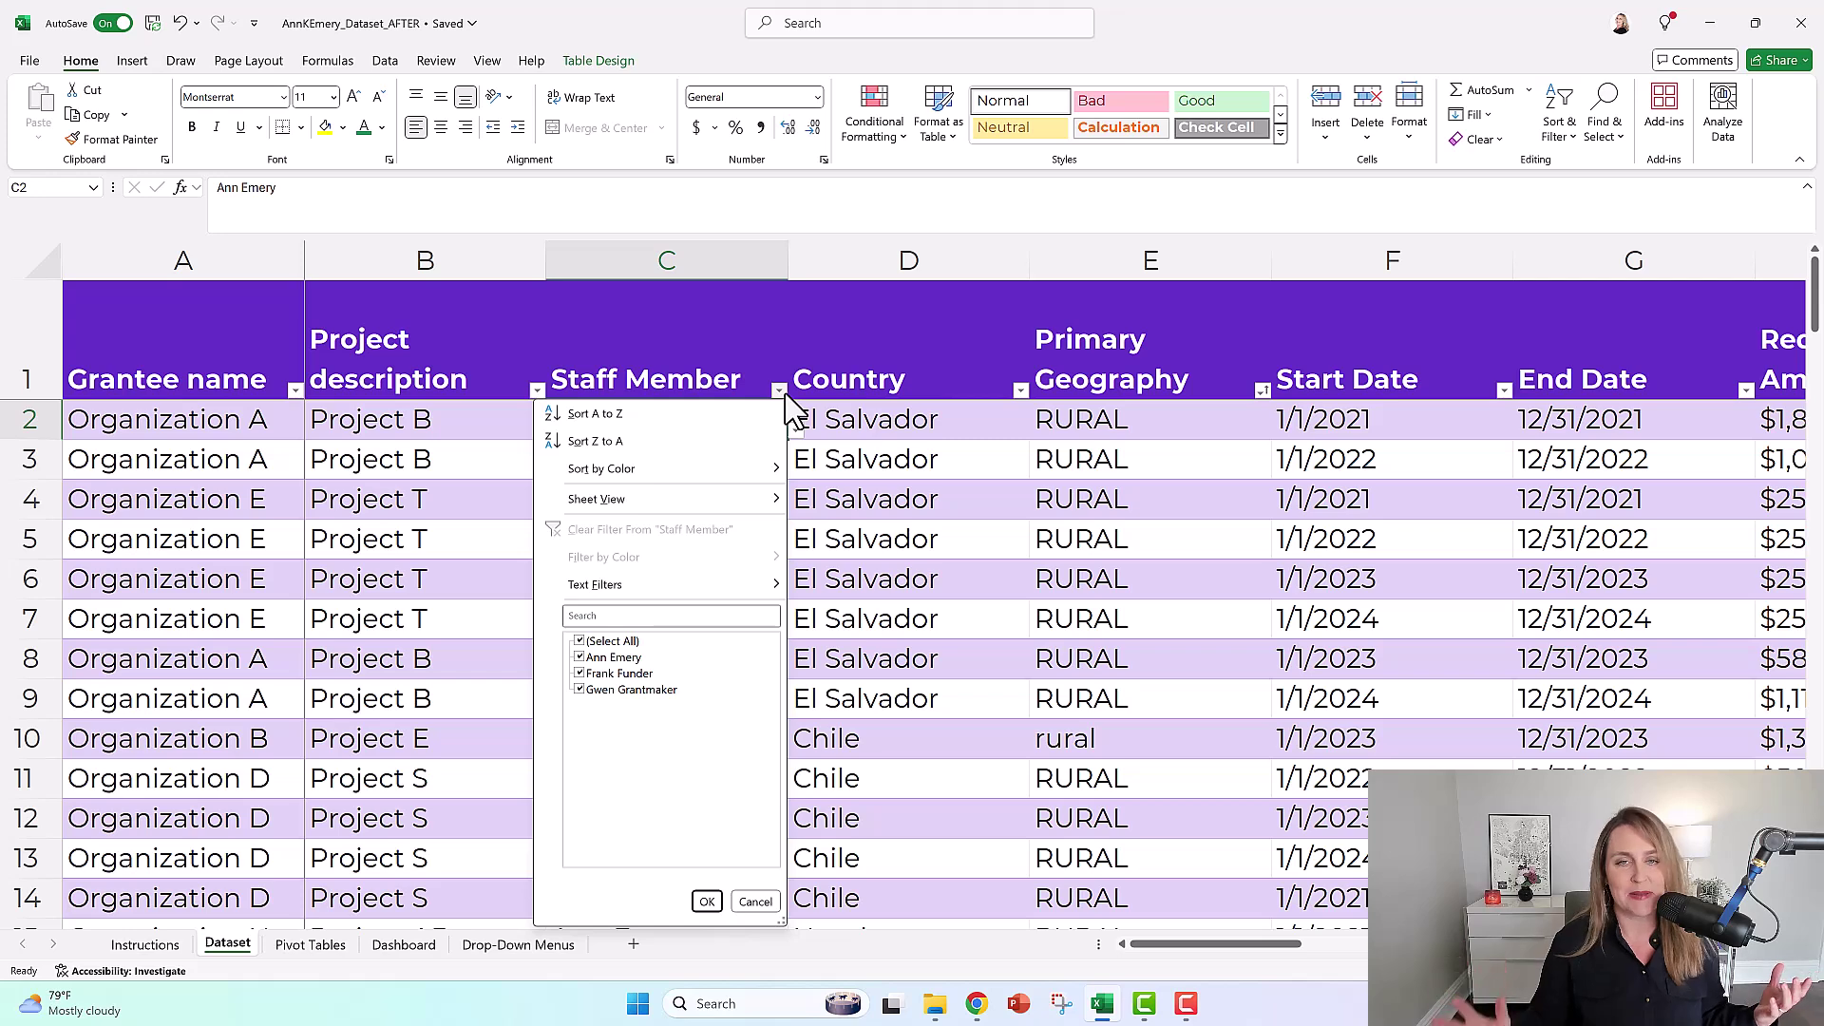
click(911, 389)
click(917, 374)
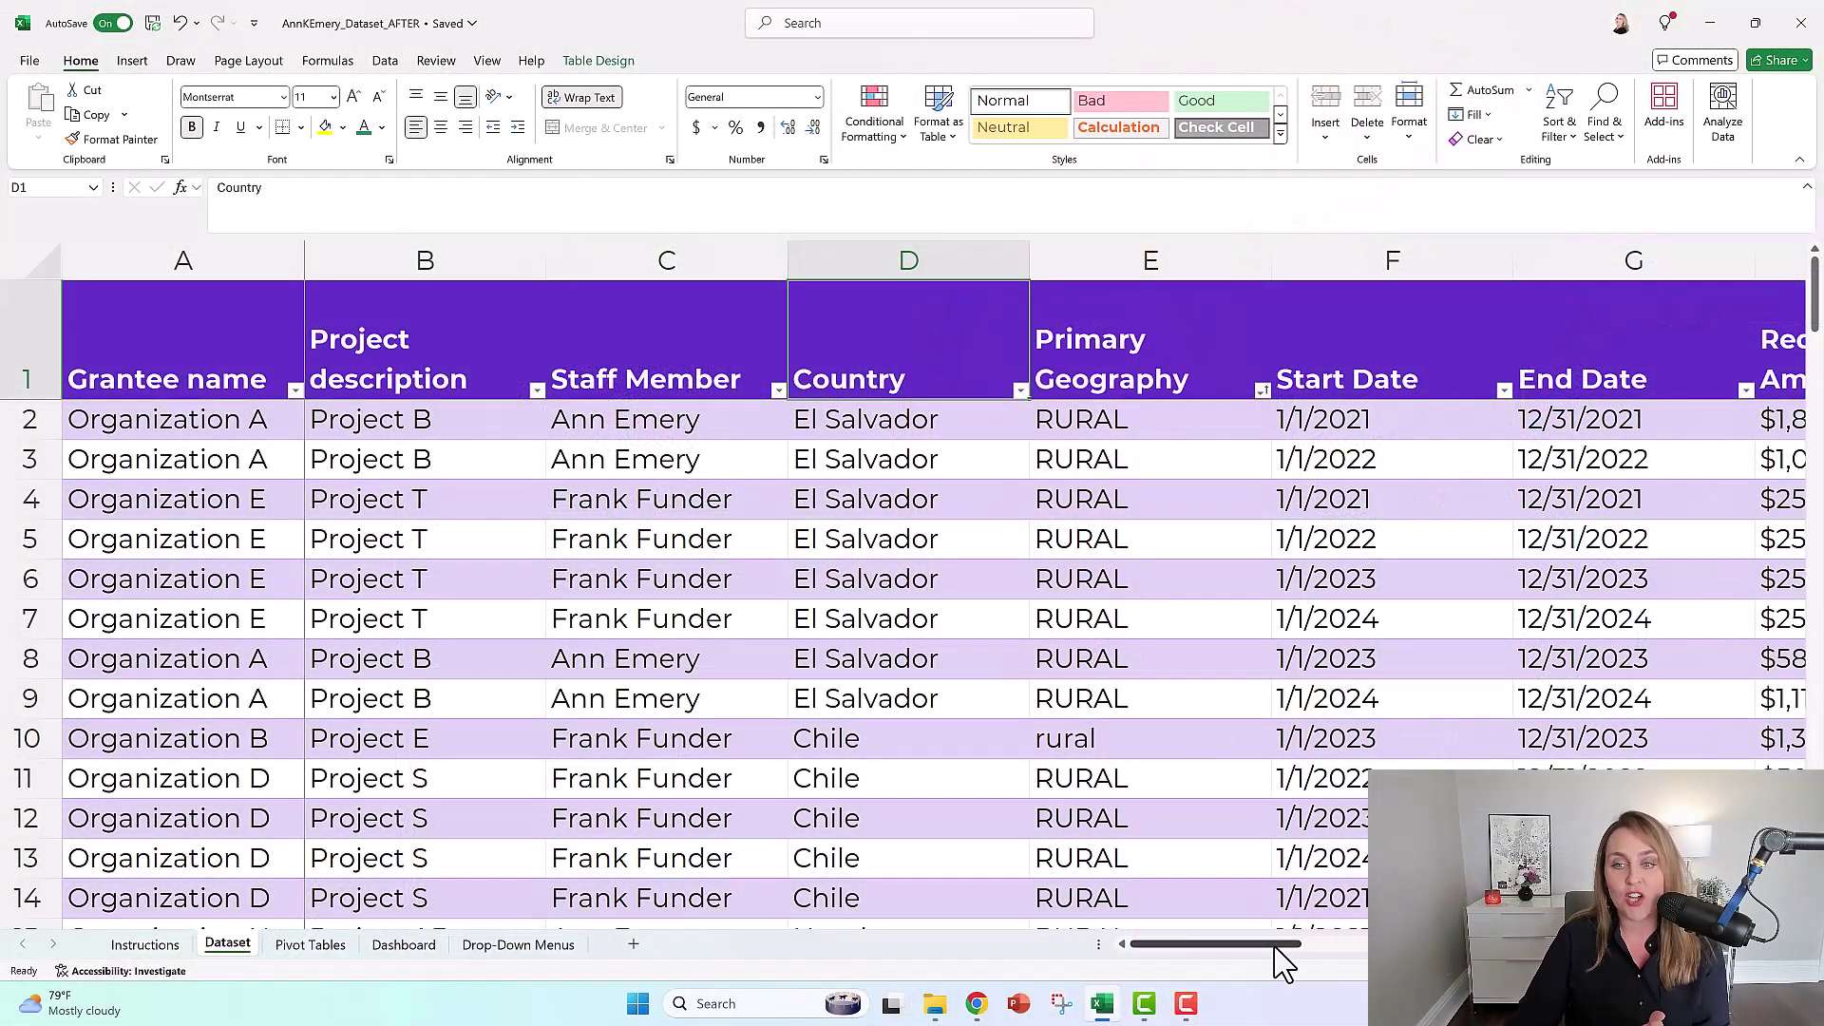
Check that J2's difference formula subtracts Requested Amount (H2) from Funded Amount (I2)
drag(1274, 945, 1373, 945)
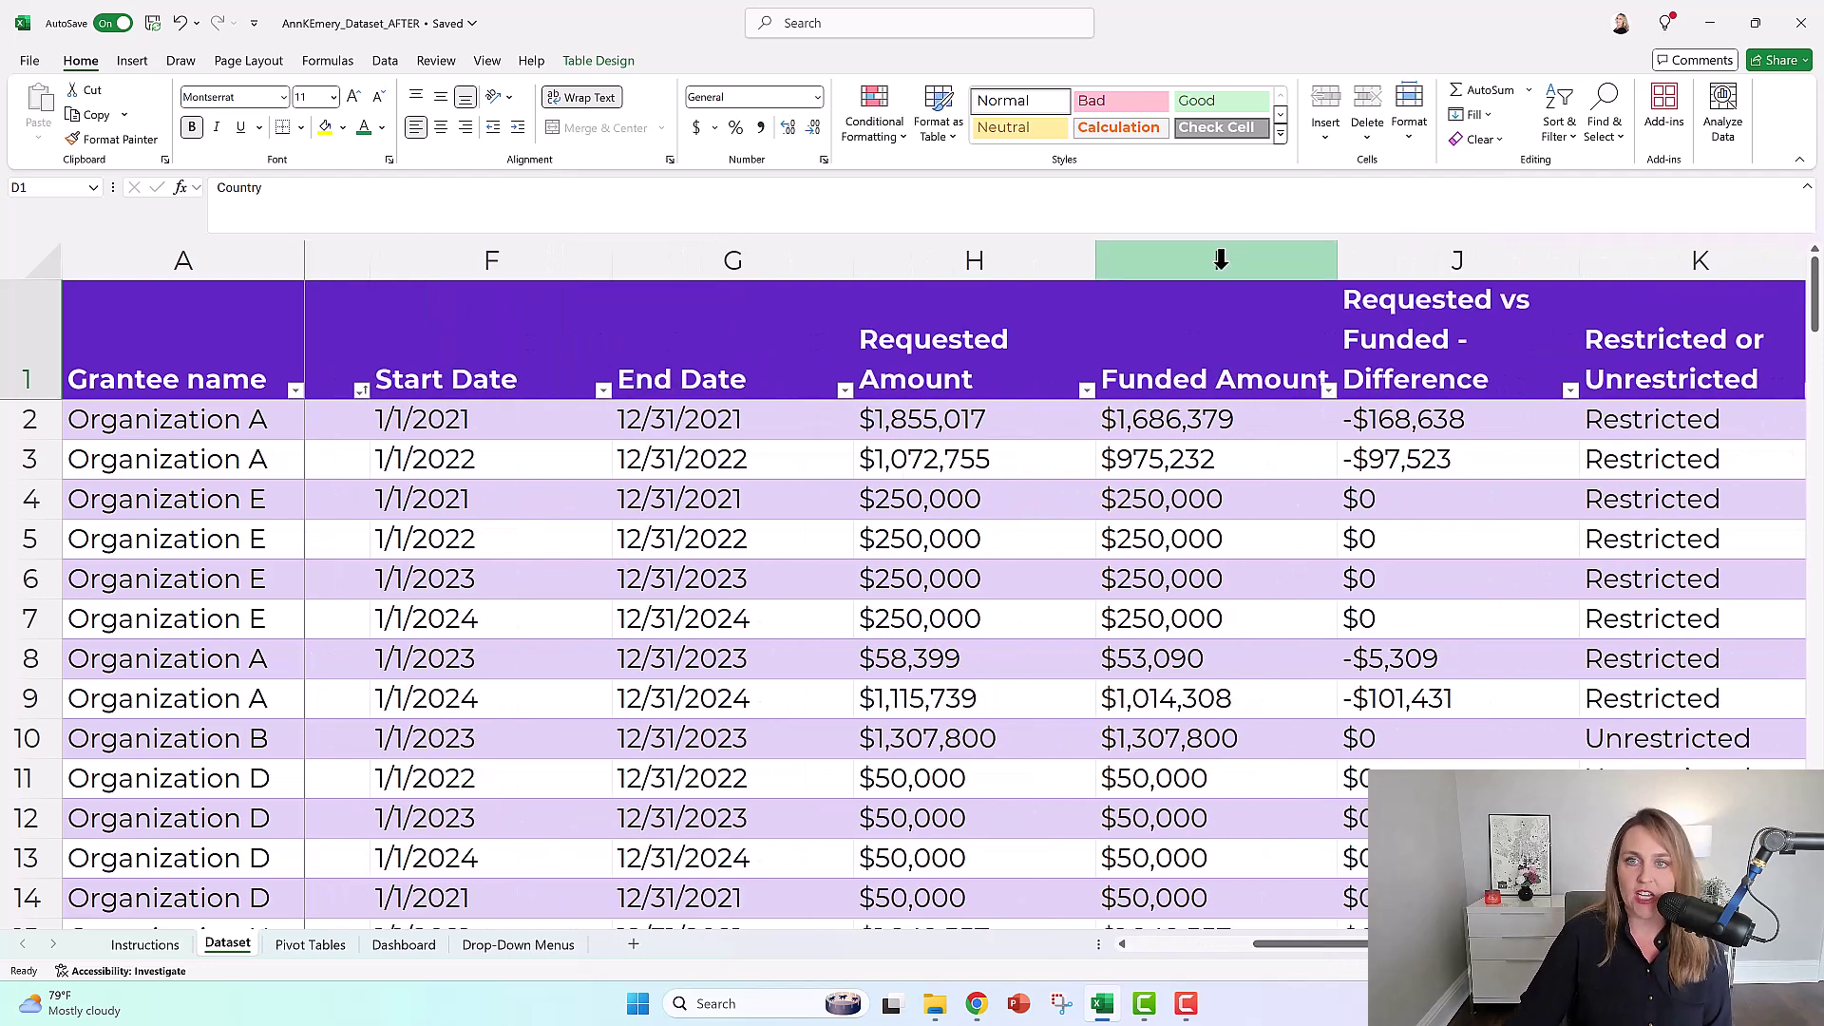
click(1220, 260)
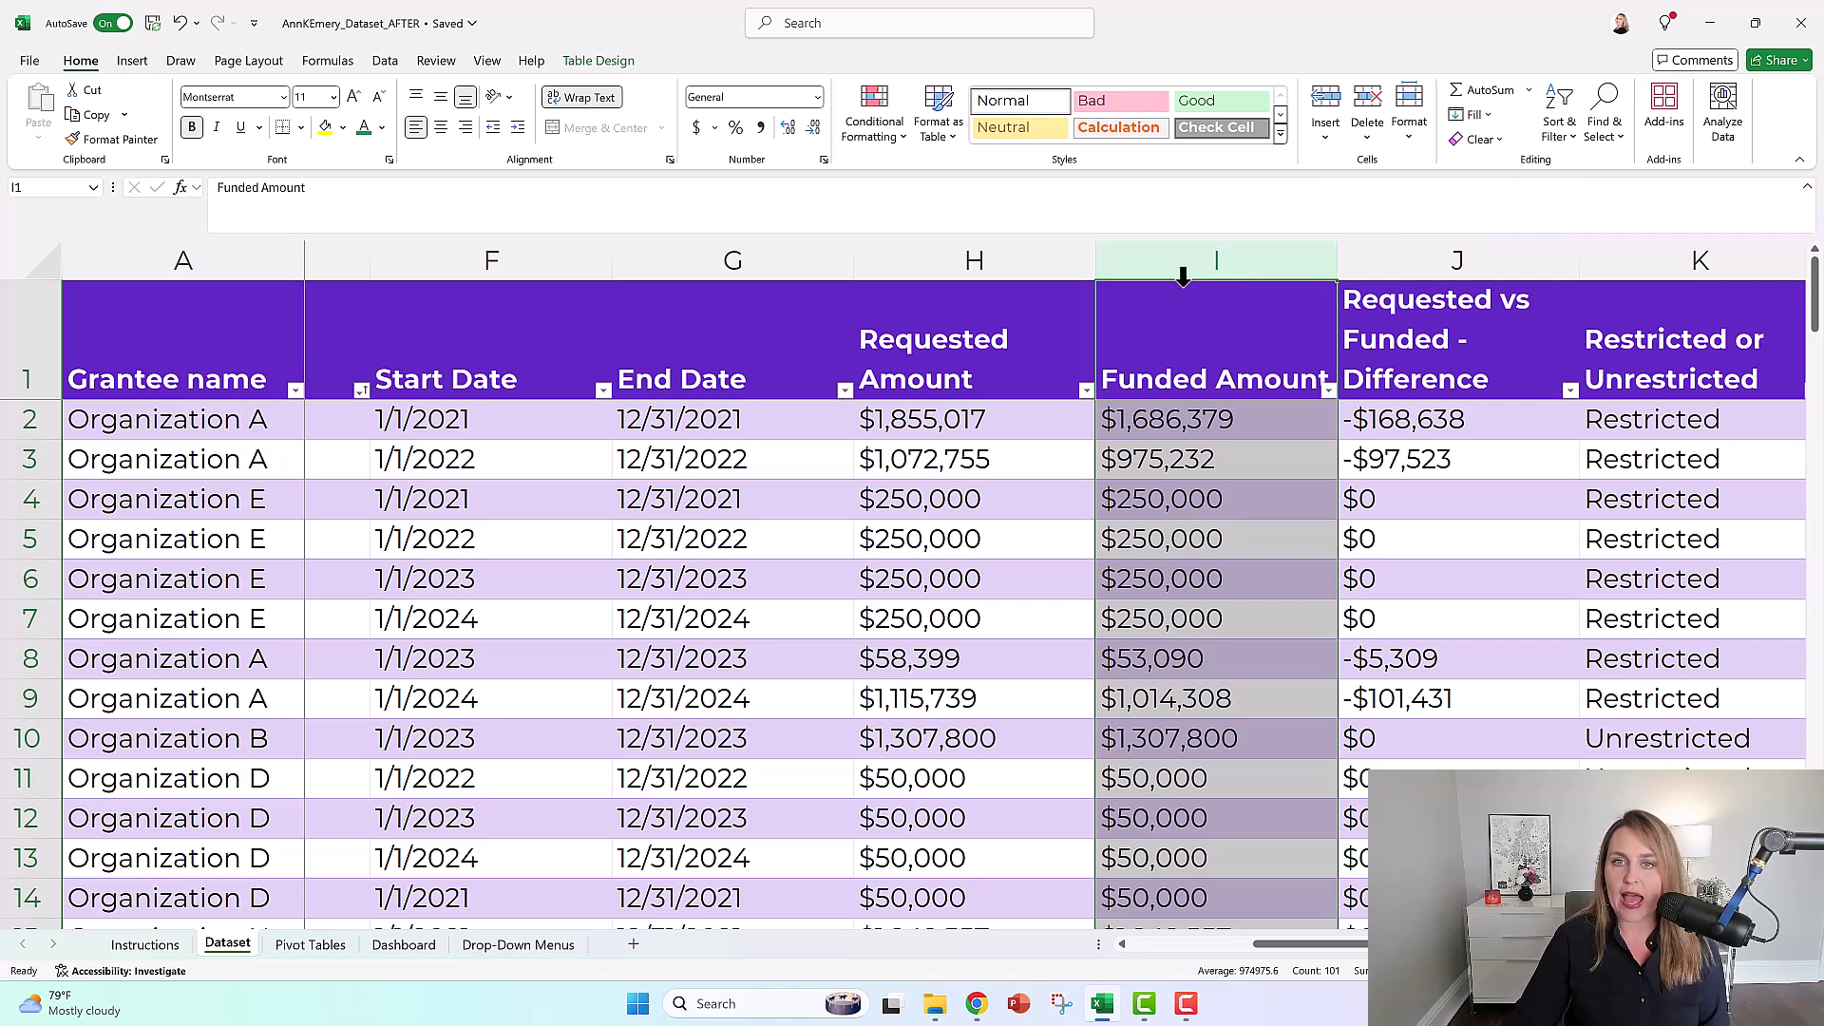
click(1398, 256)
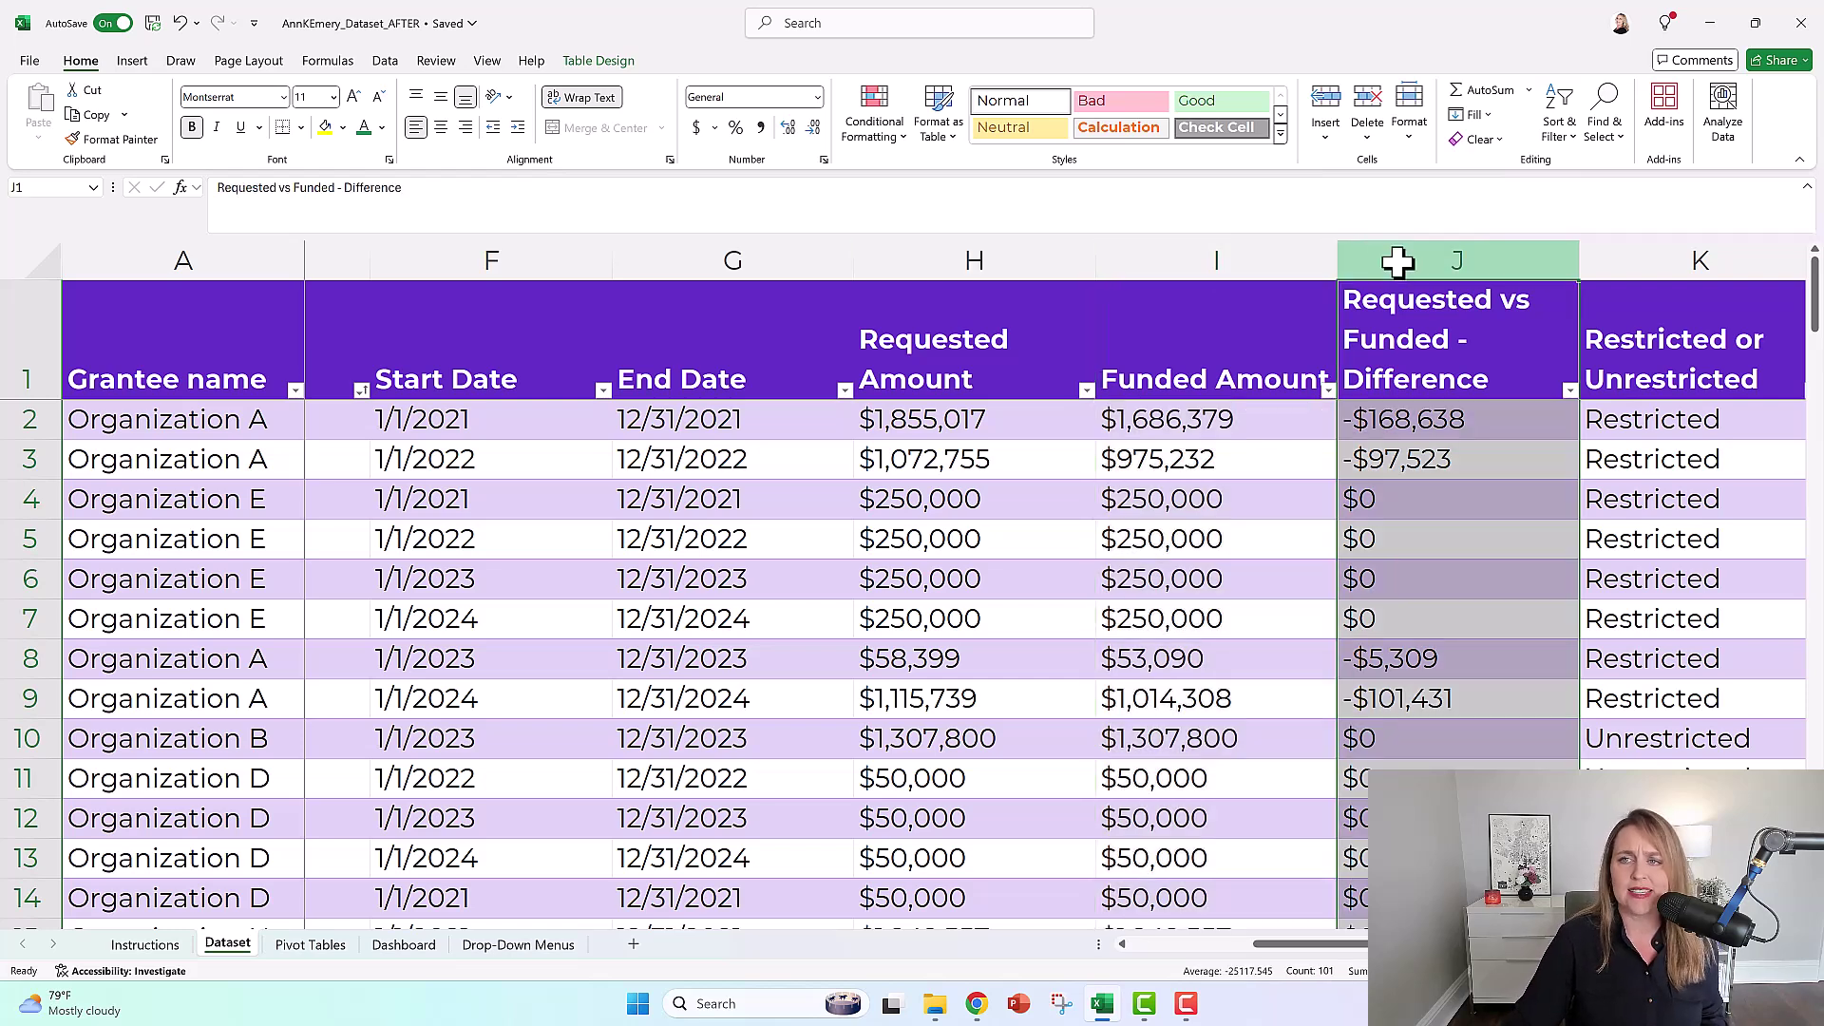
click(1036, 364)
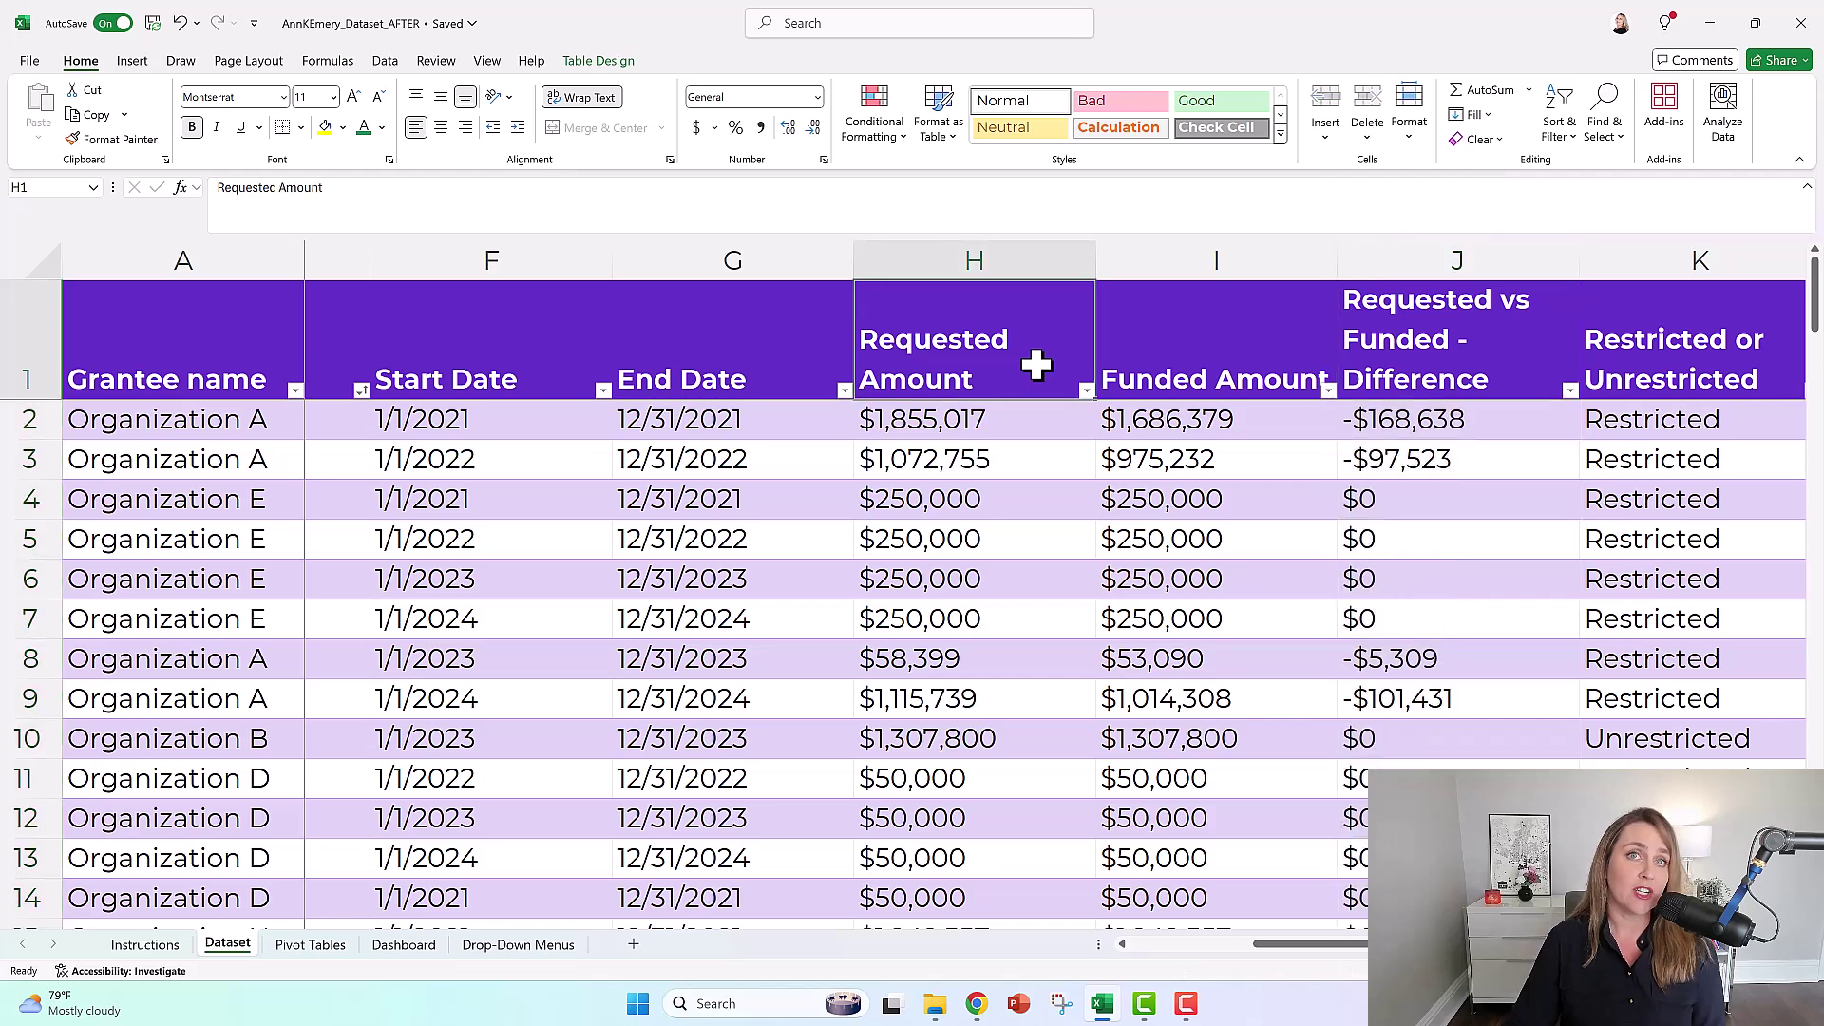
click(1189, 363)
click(1439, 426)
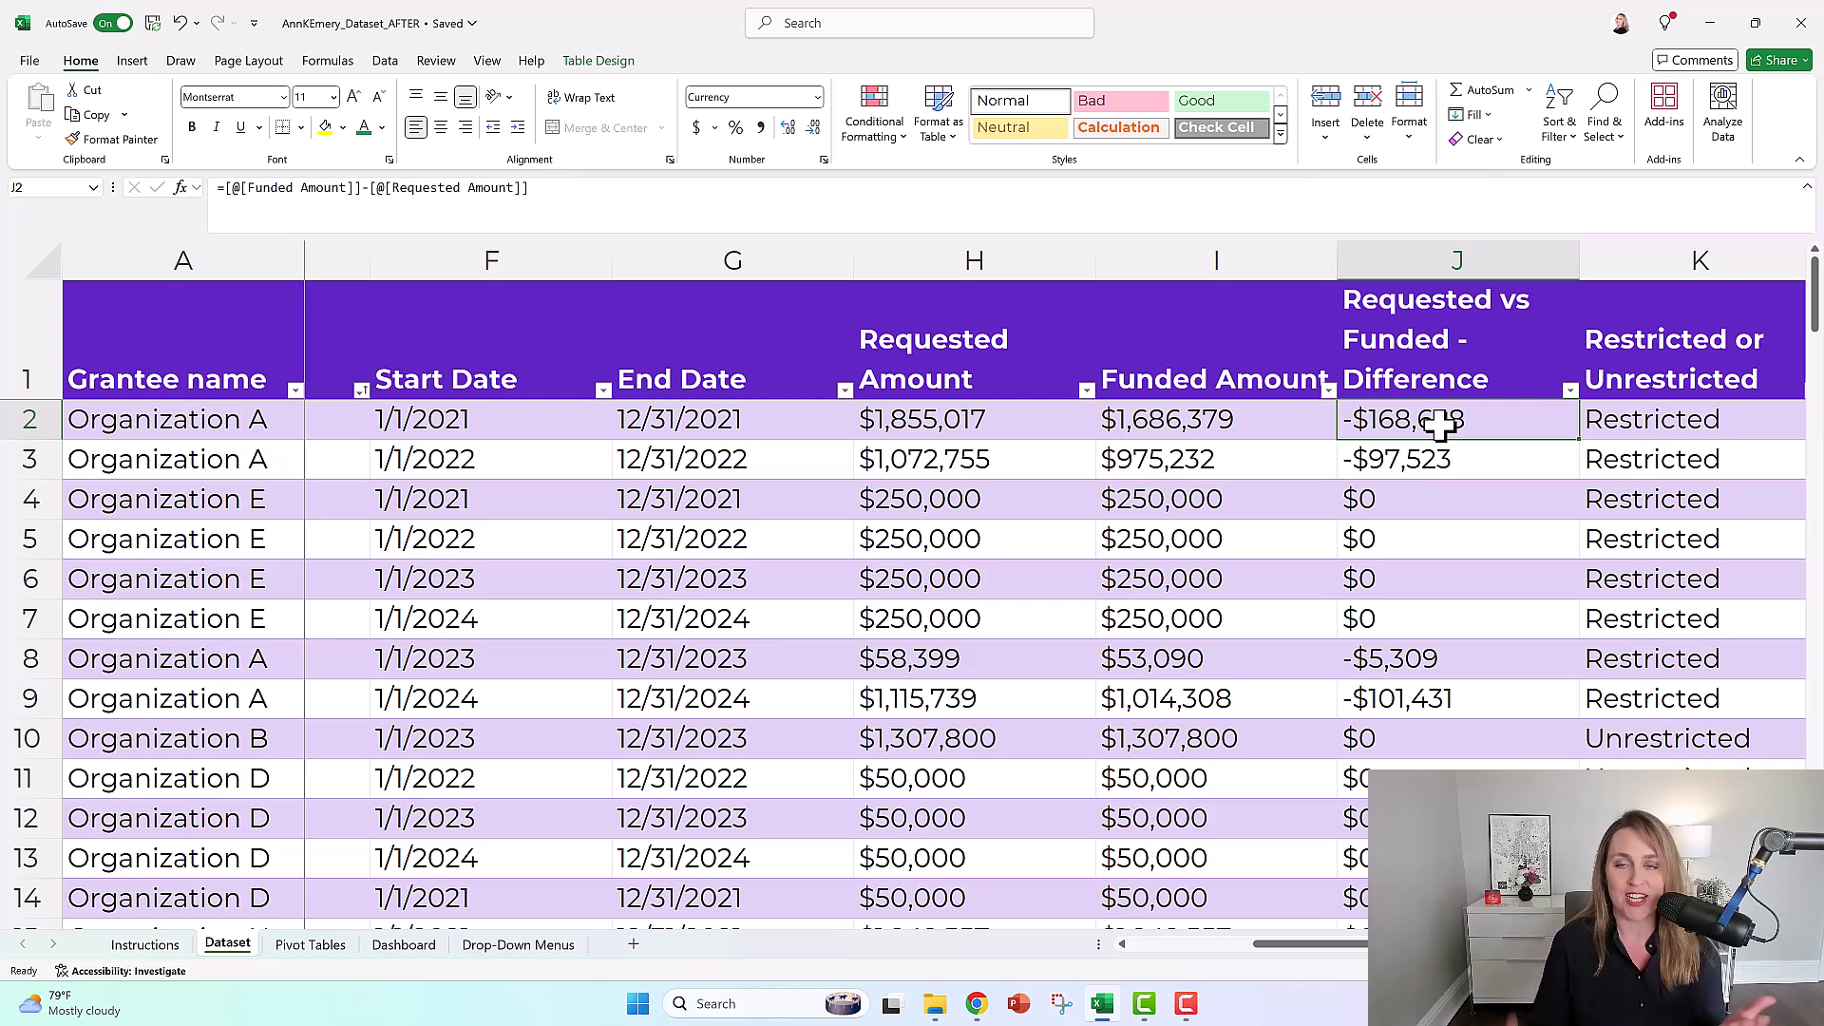
click(1182, 421)
click(1005, 415)
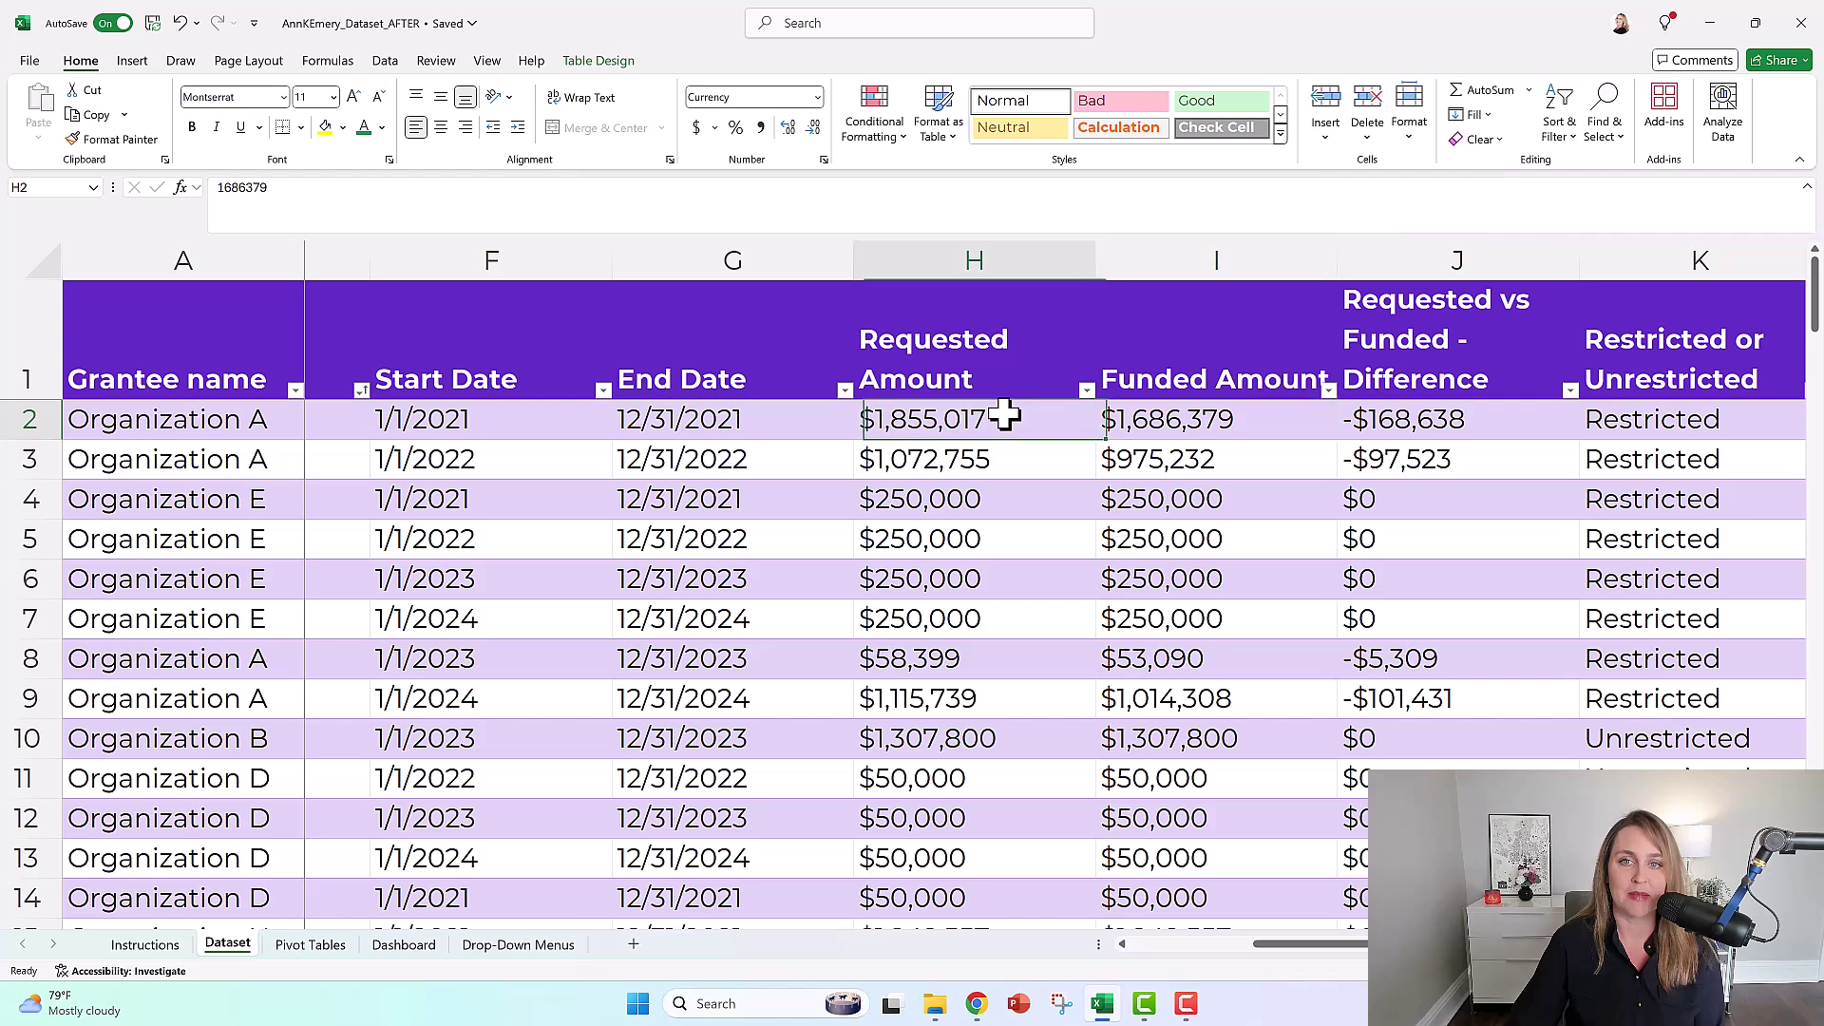
click(1462, 420)
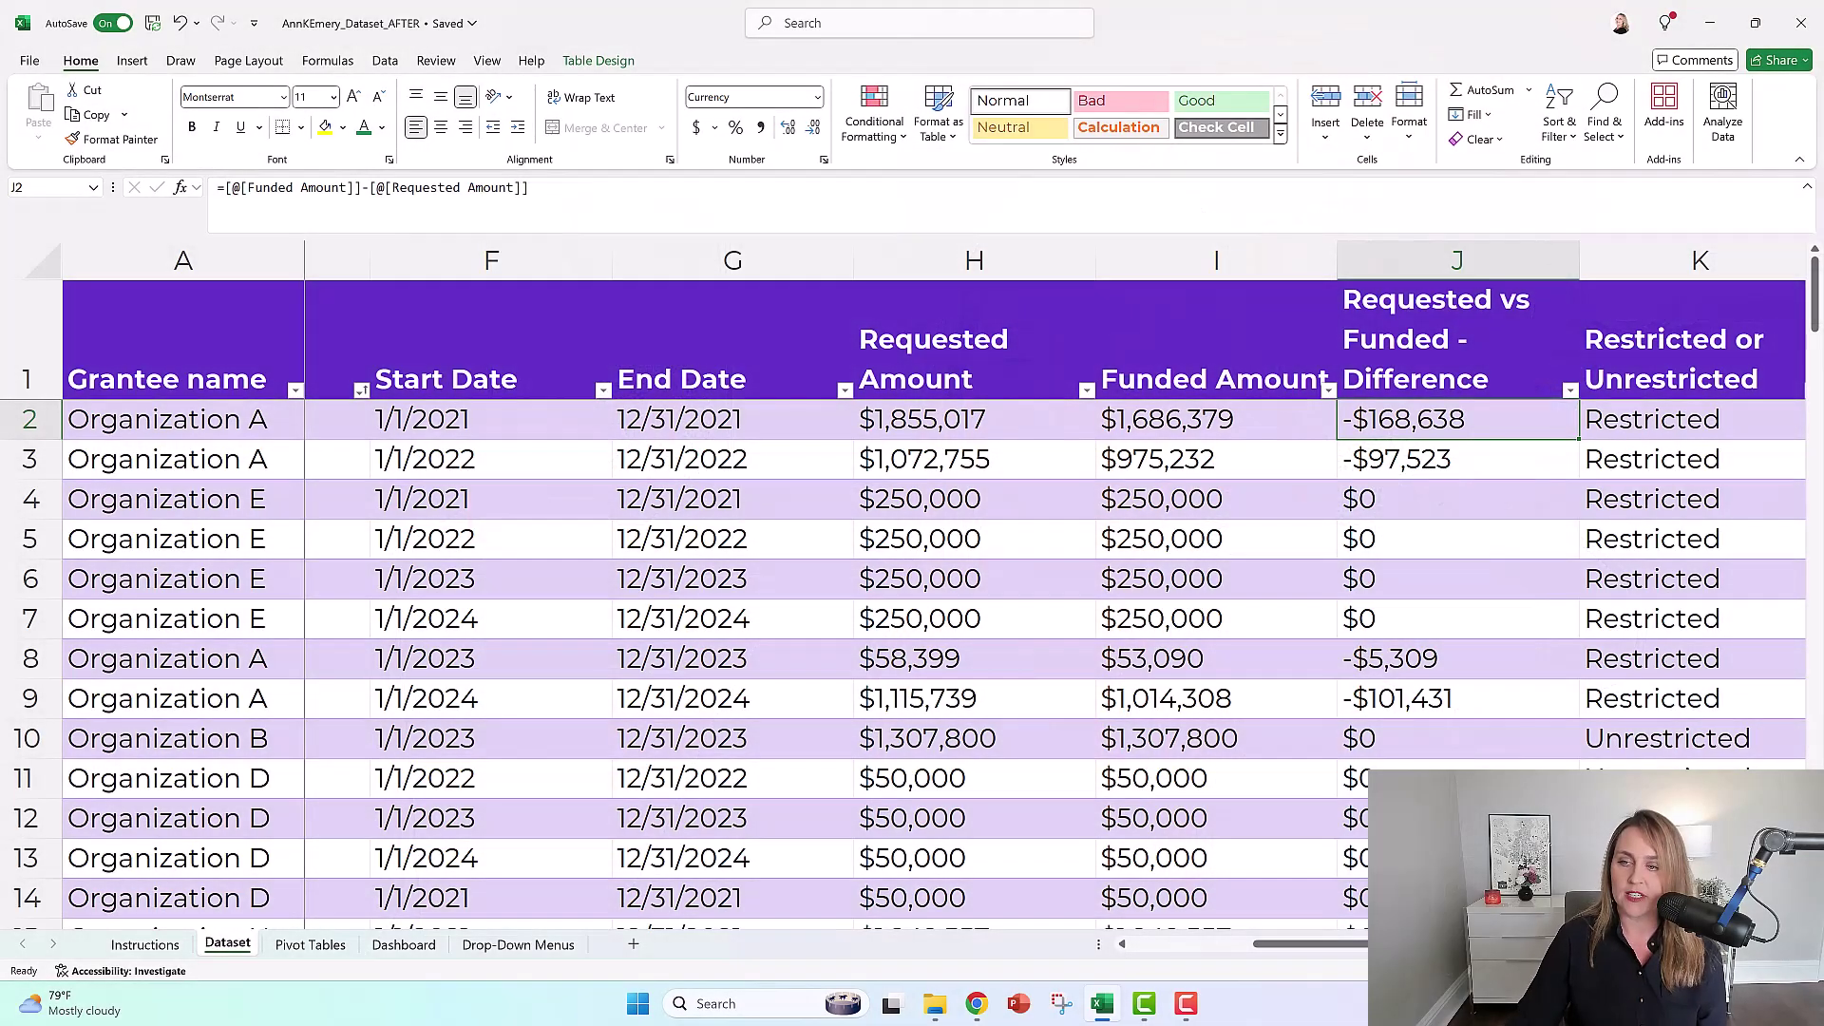
scroll(1054, 589, right, 3)
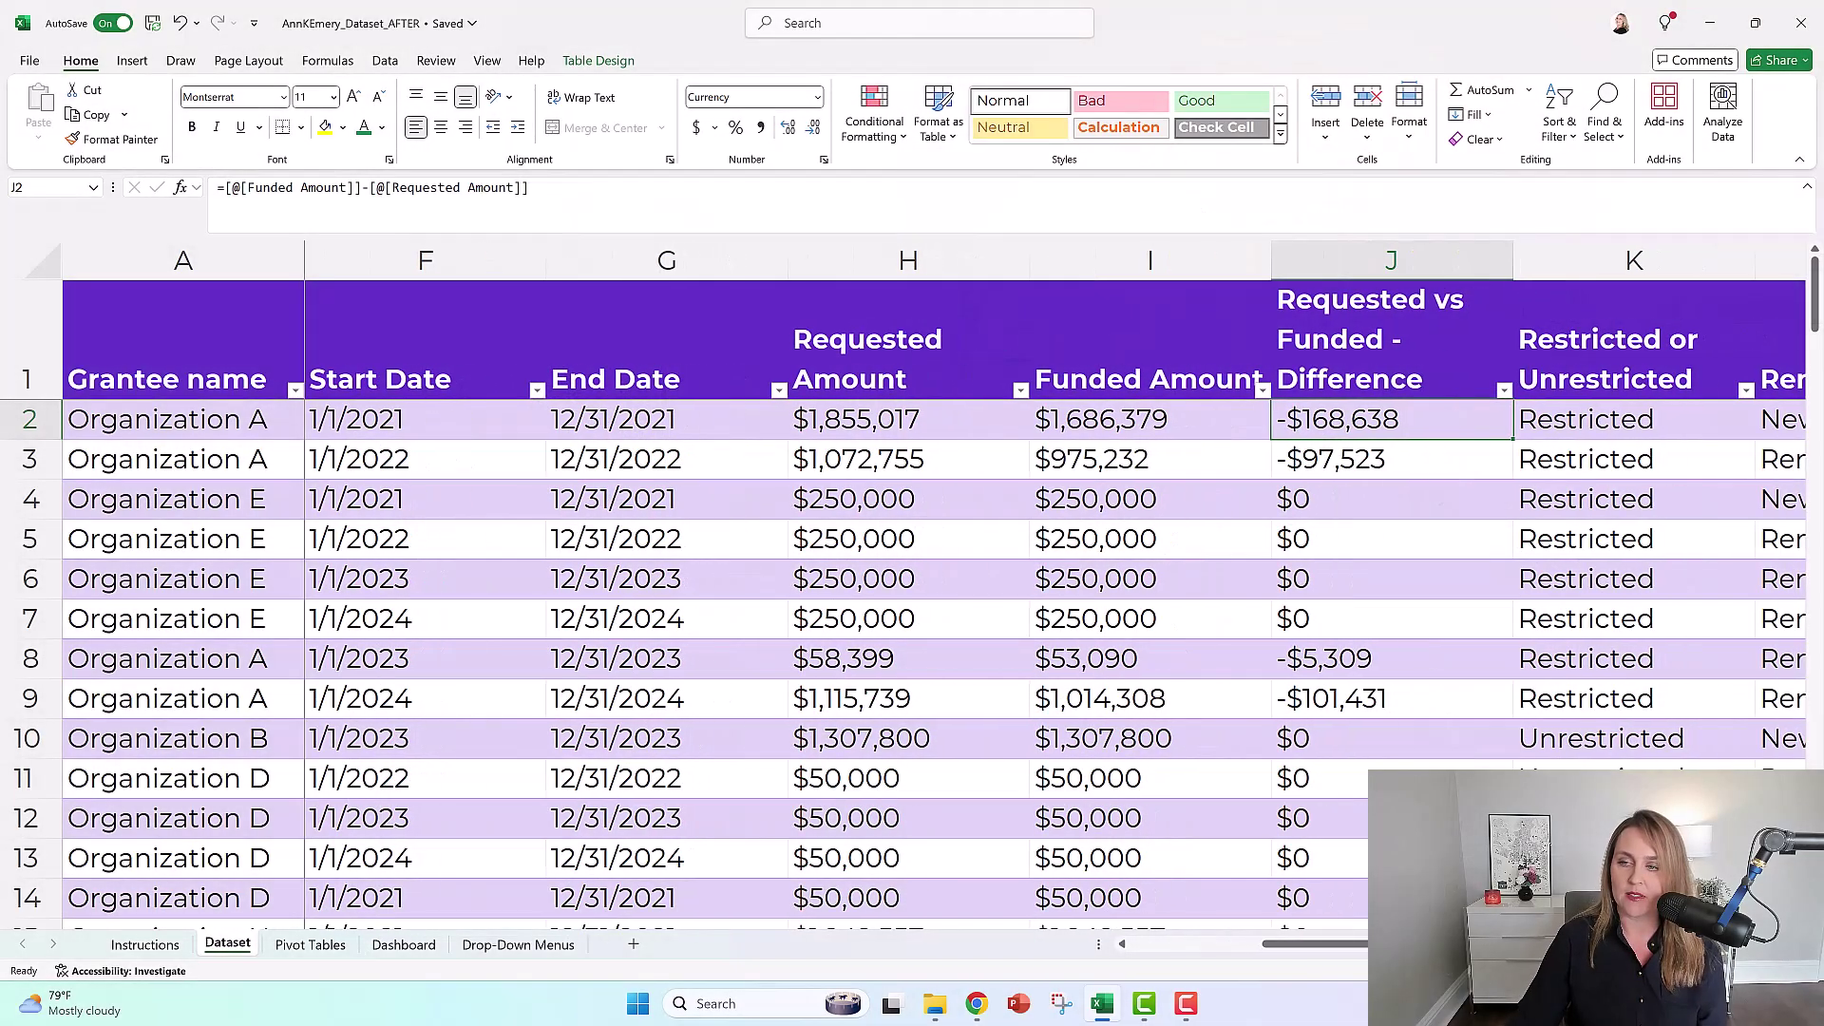
Review the Status values in columns O–Q, closing the Status filter unchanged
scroll(717, 401, right, 6)
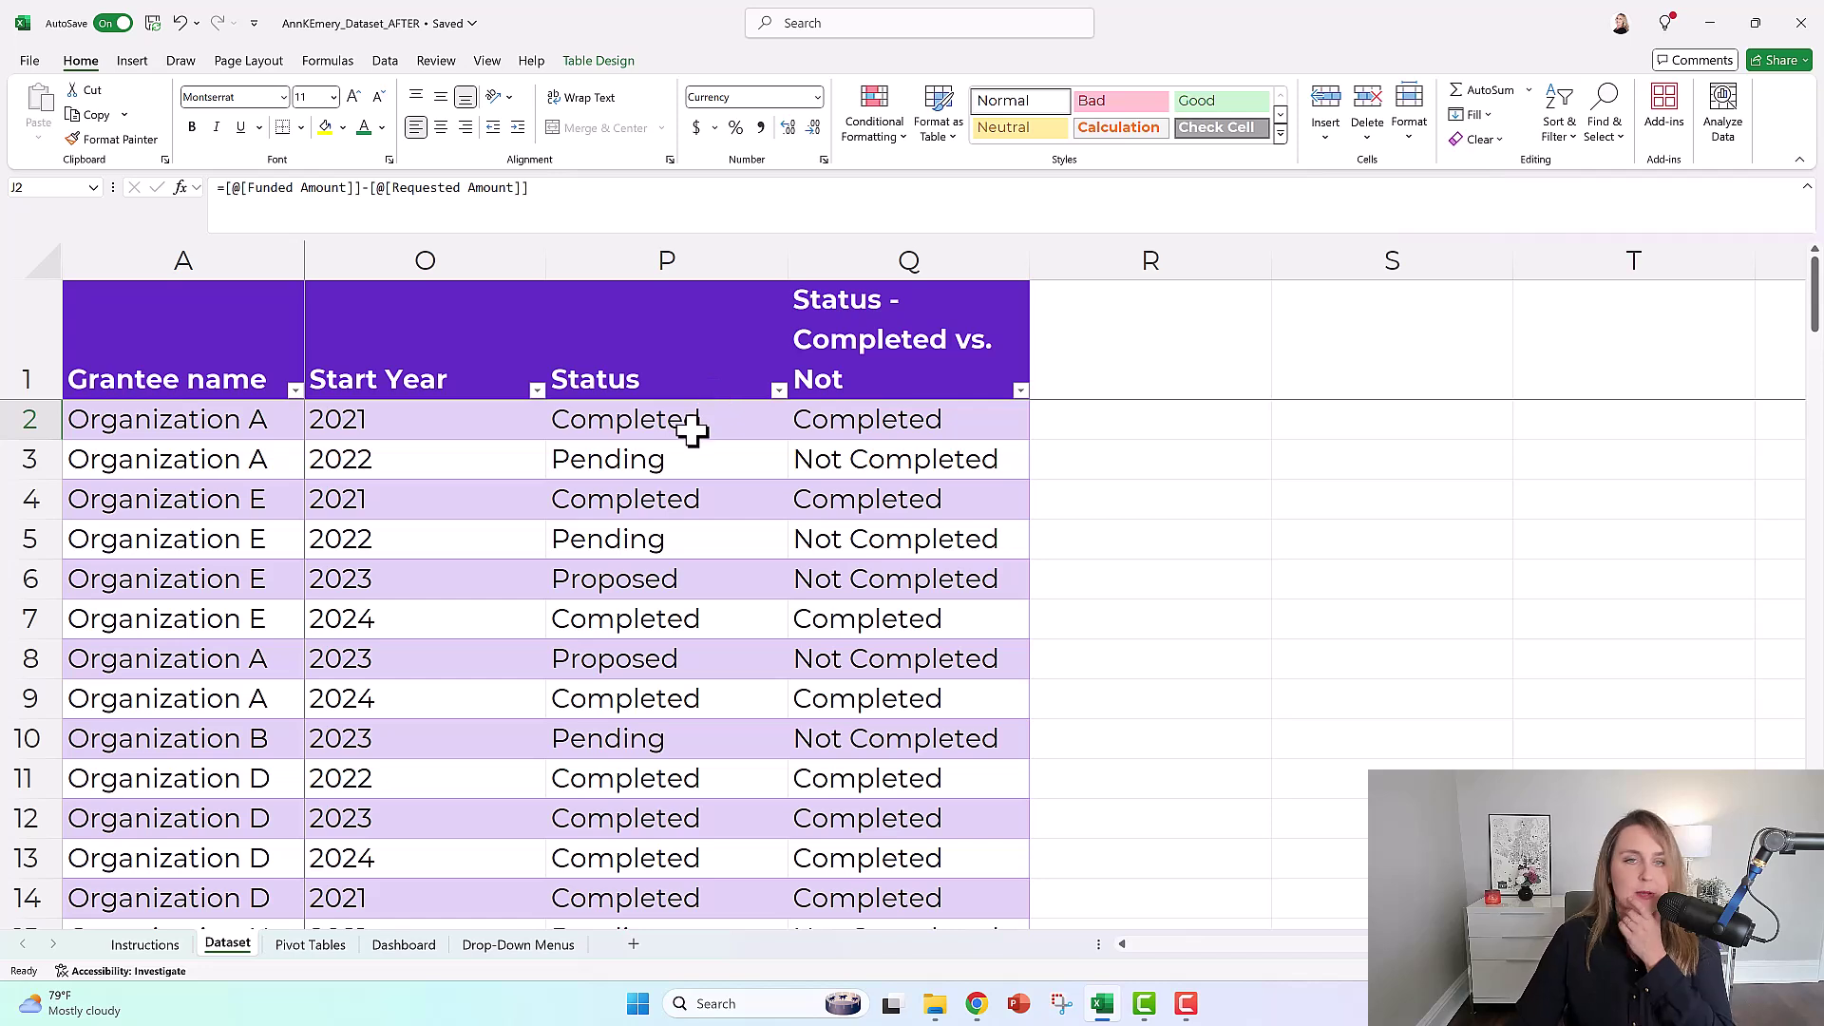
click(691, 425)
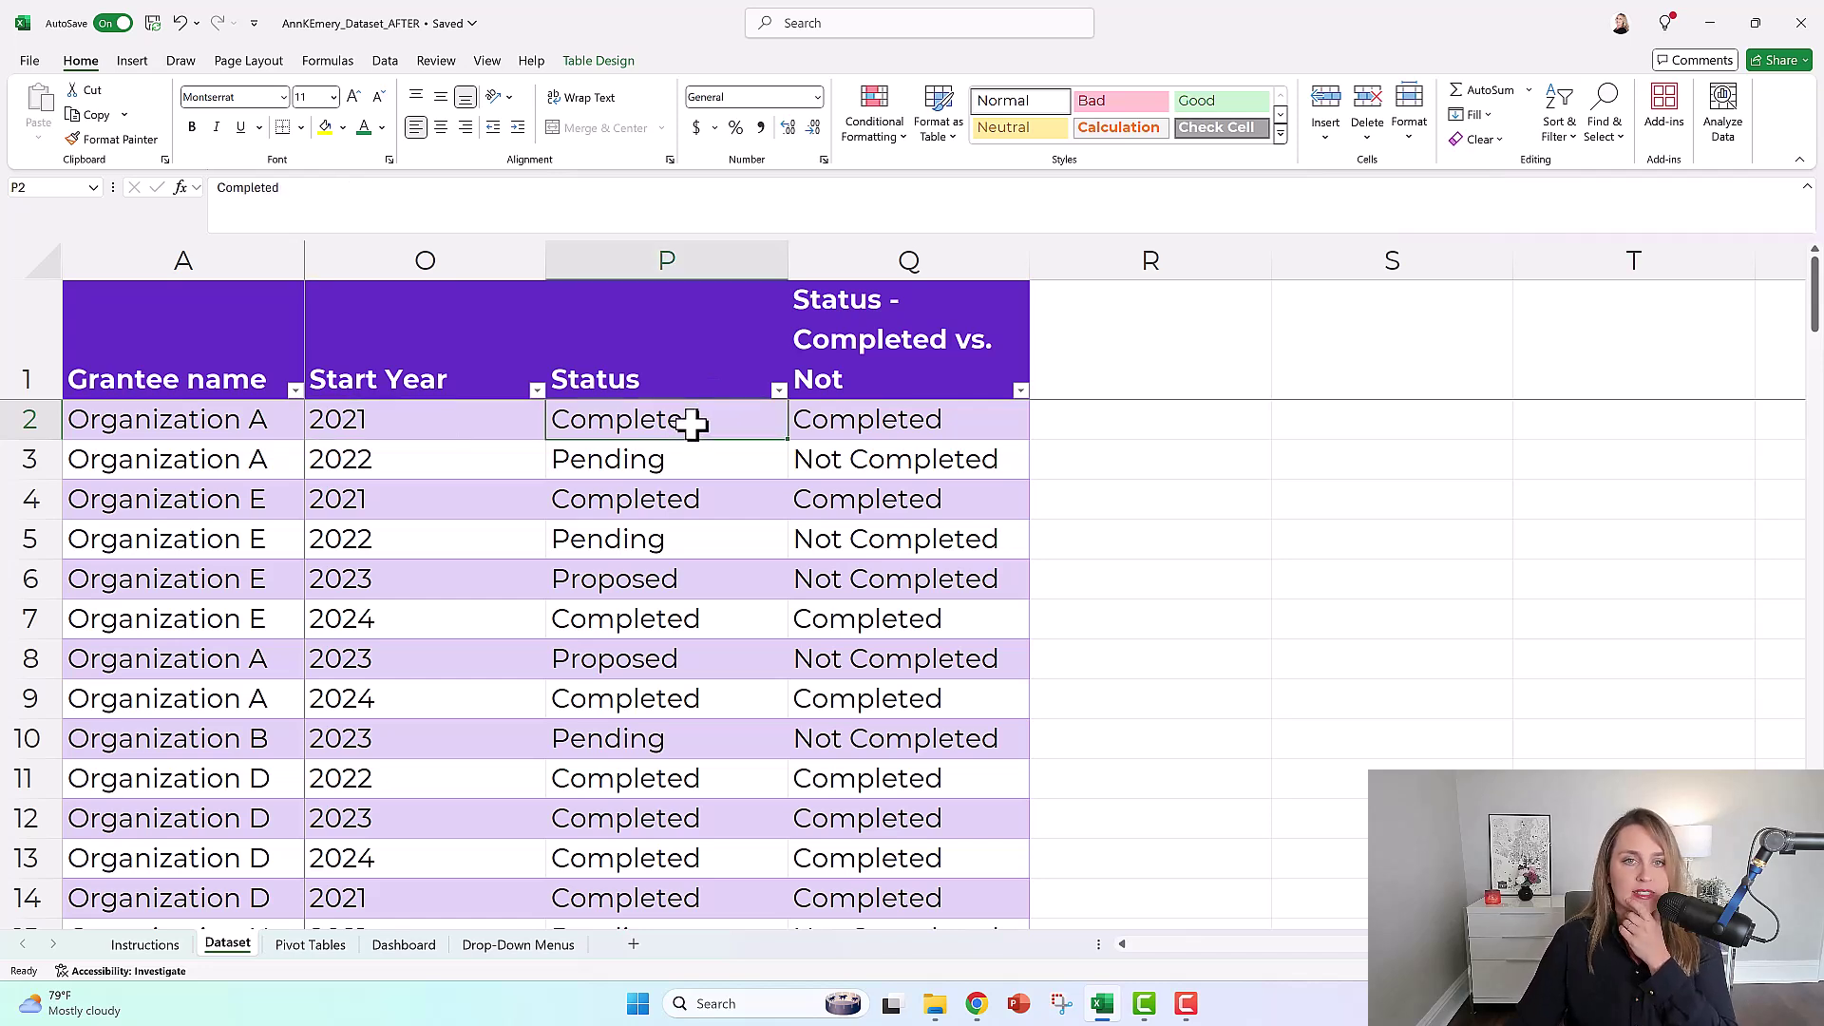
click(778, 390)
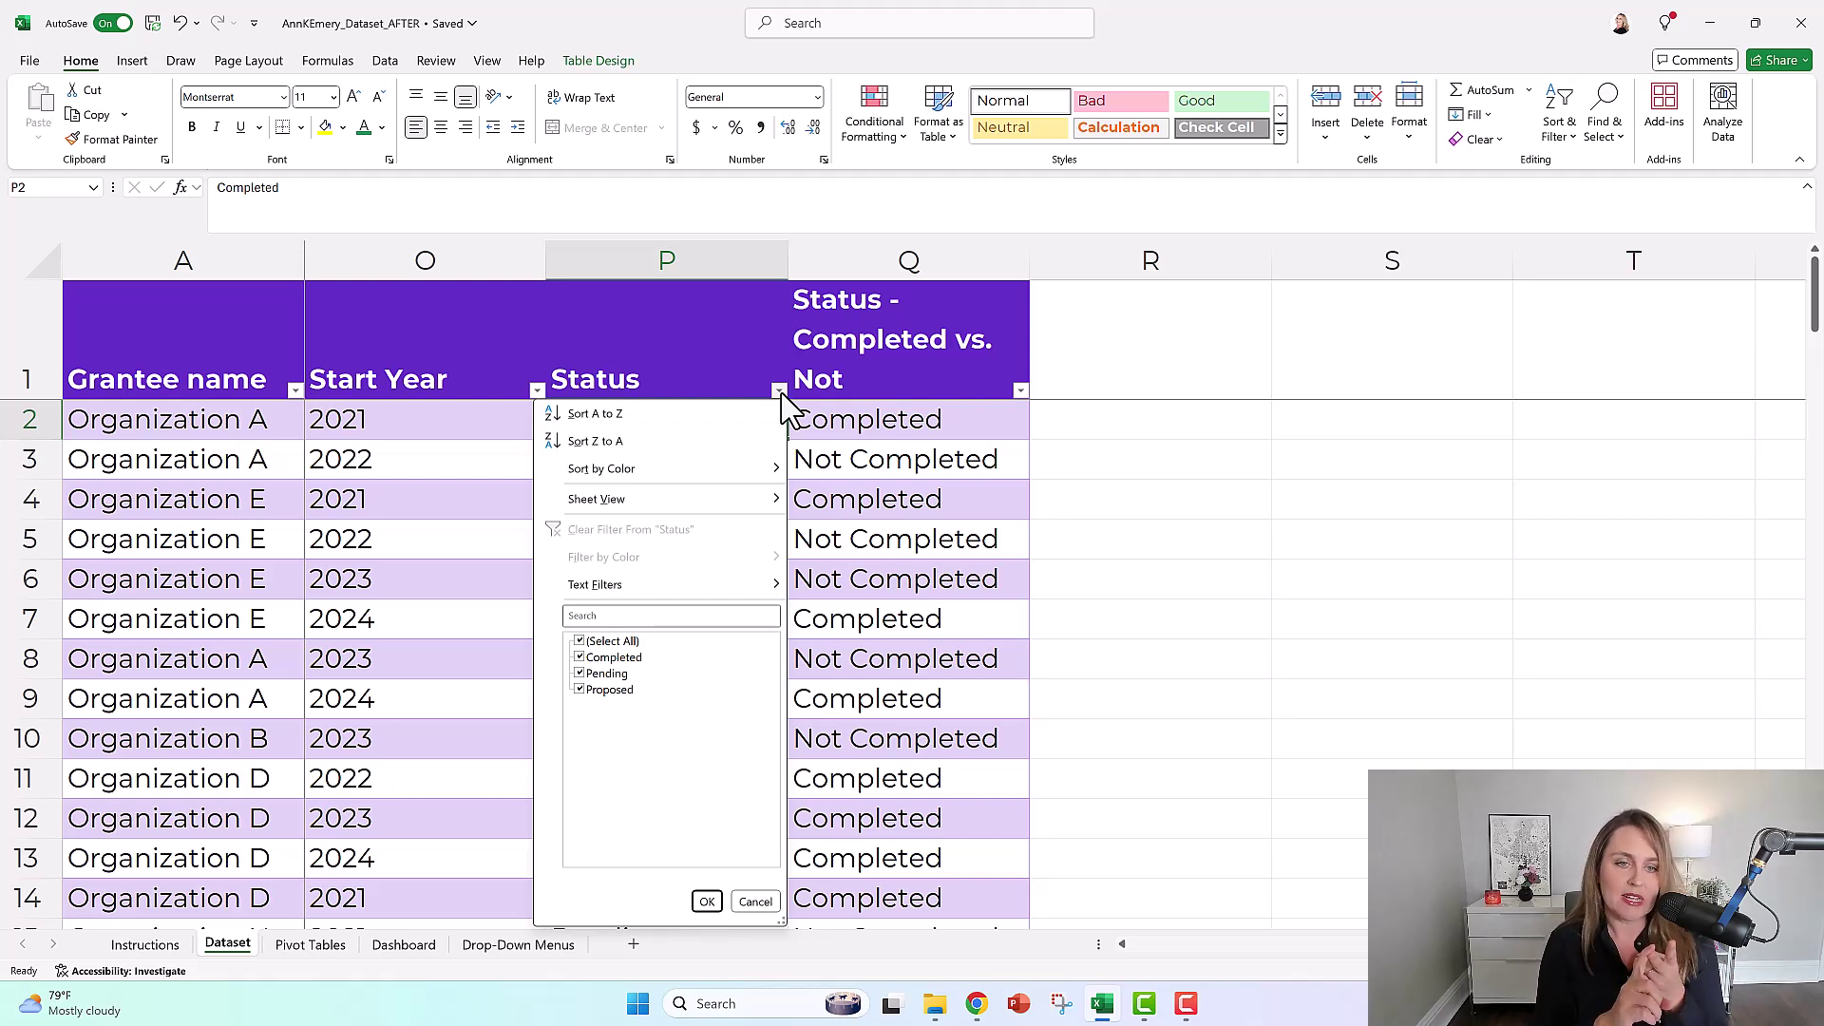
click(855, 418)
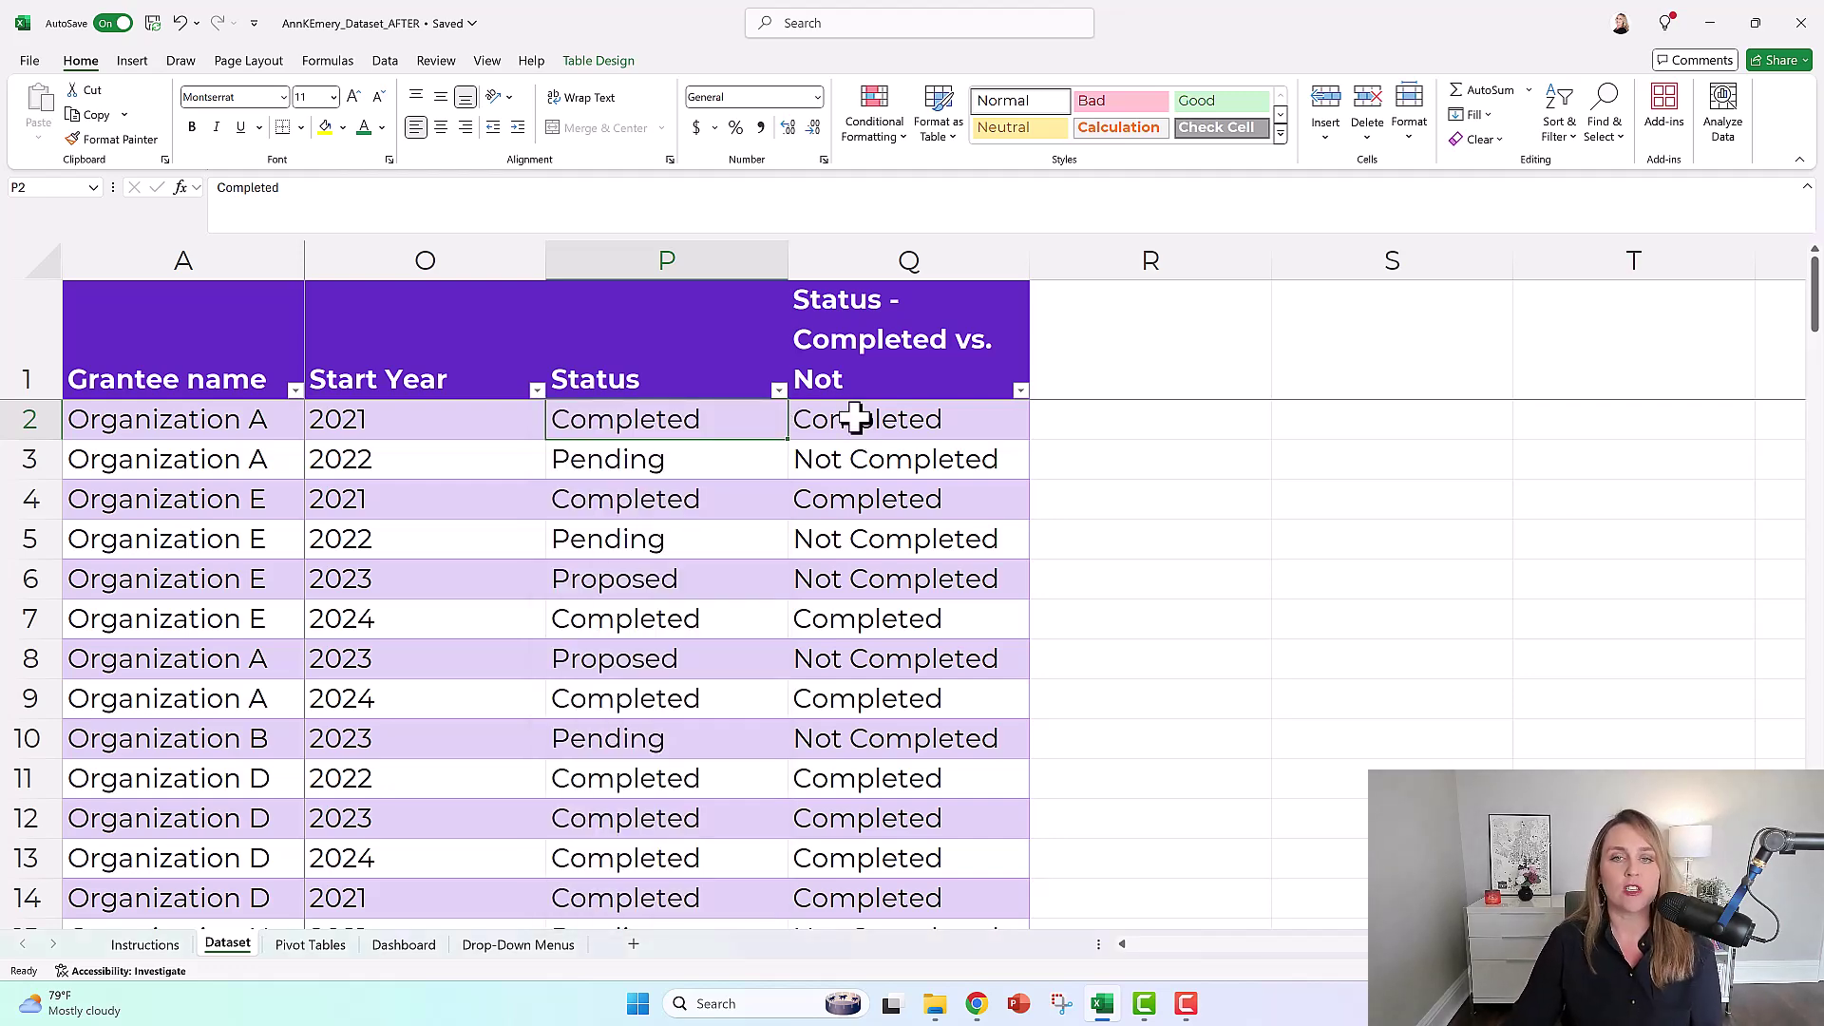
Inspect the IF formulas in Q2 and Q3, then go to the Pivot Tables sheet
click(858, 418)
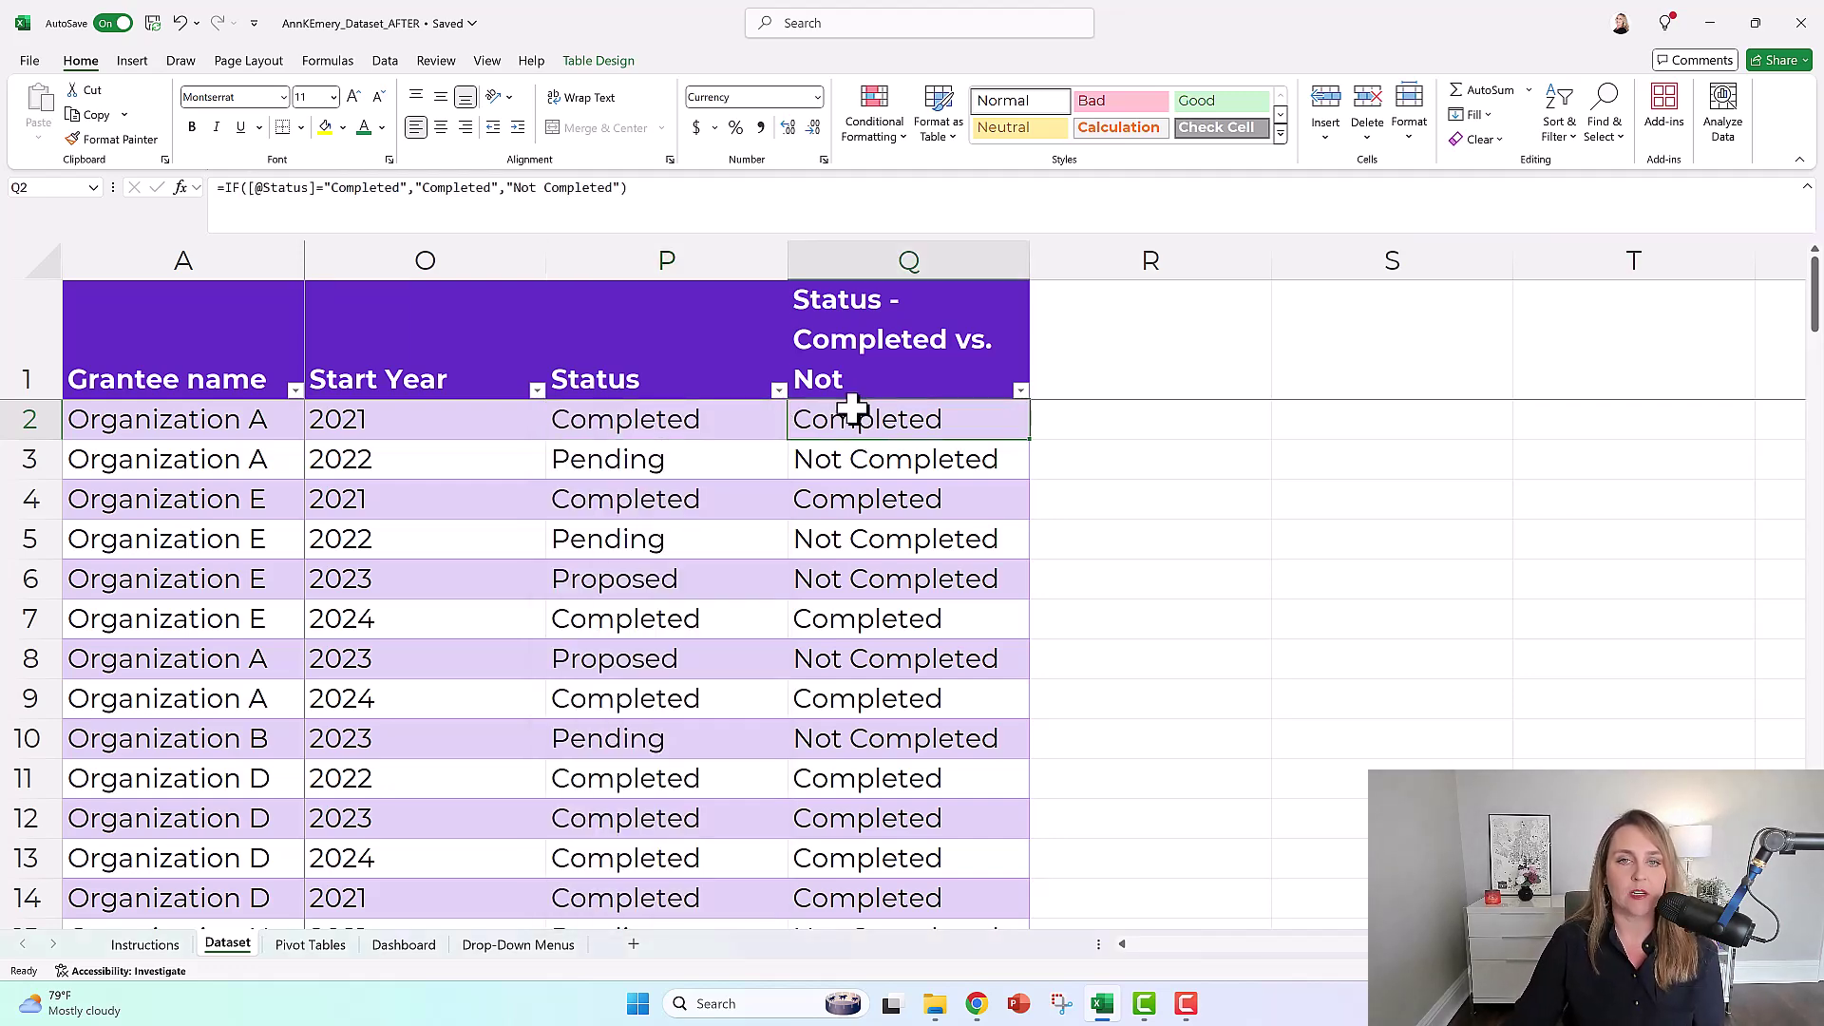
click(870, 459)
click(692, 197)
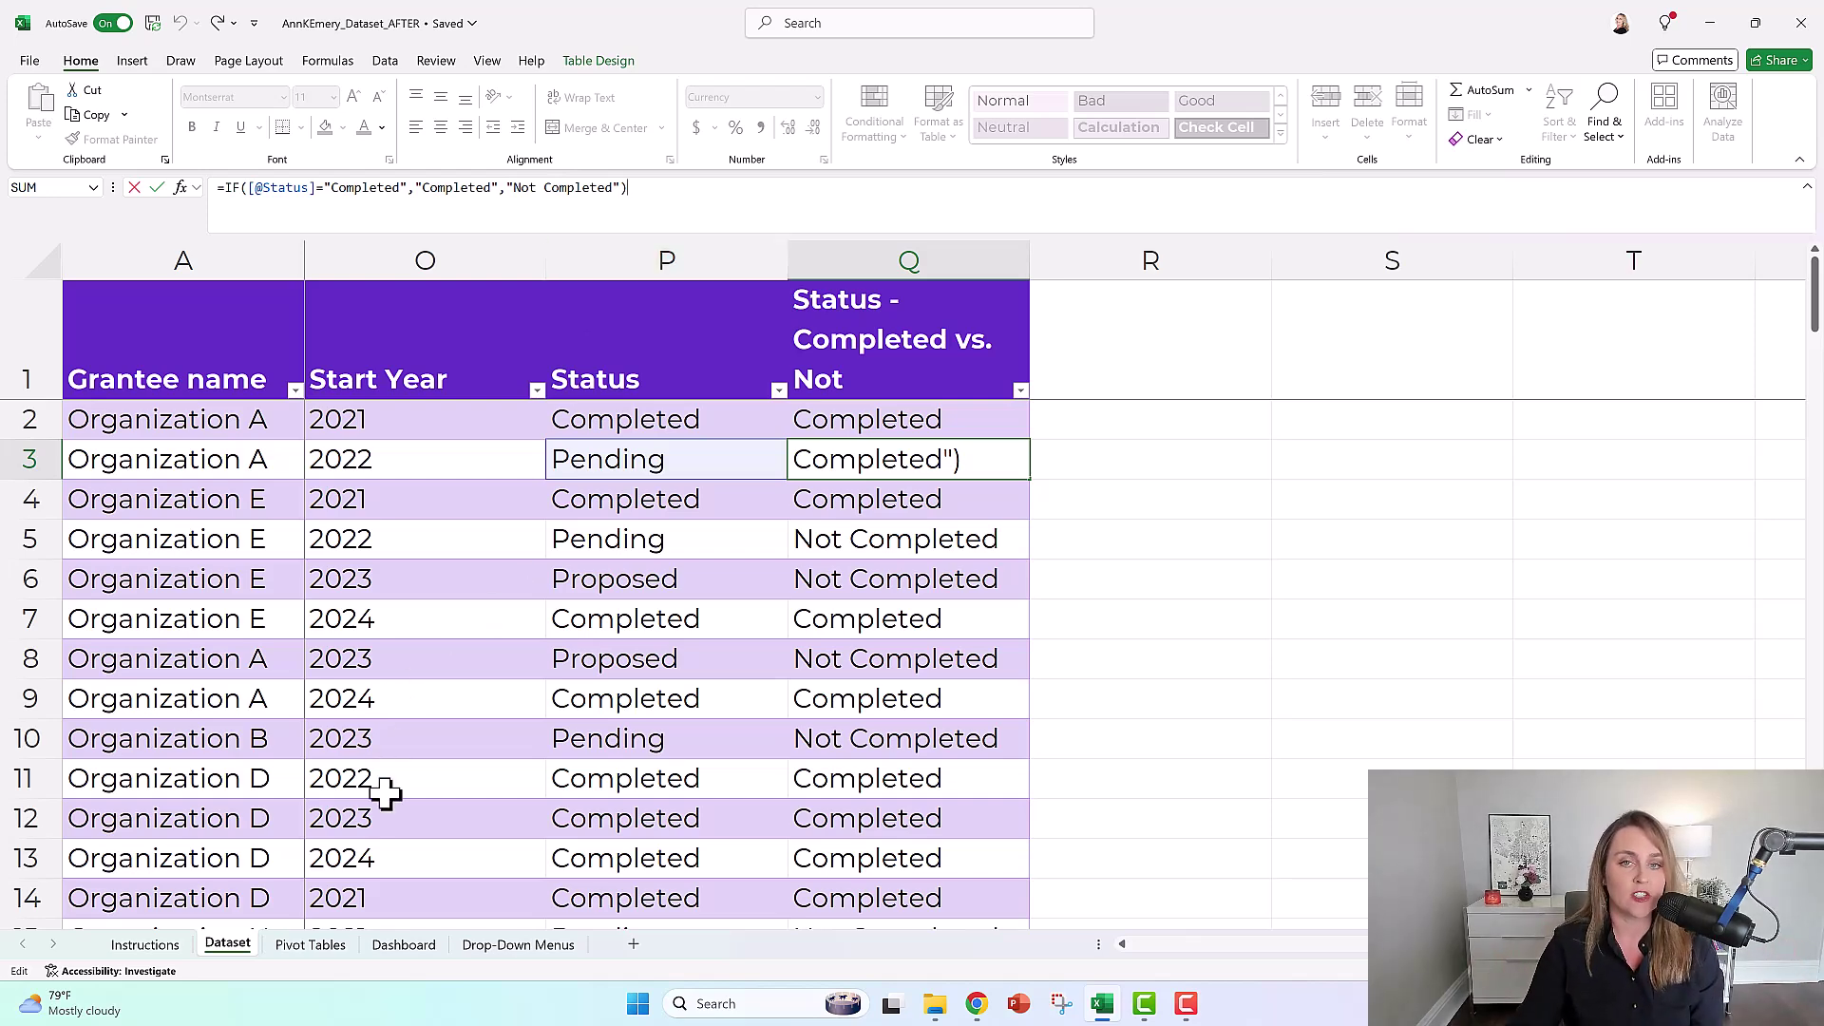
click(314, 945)
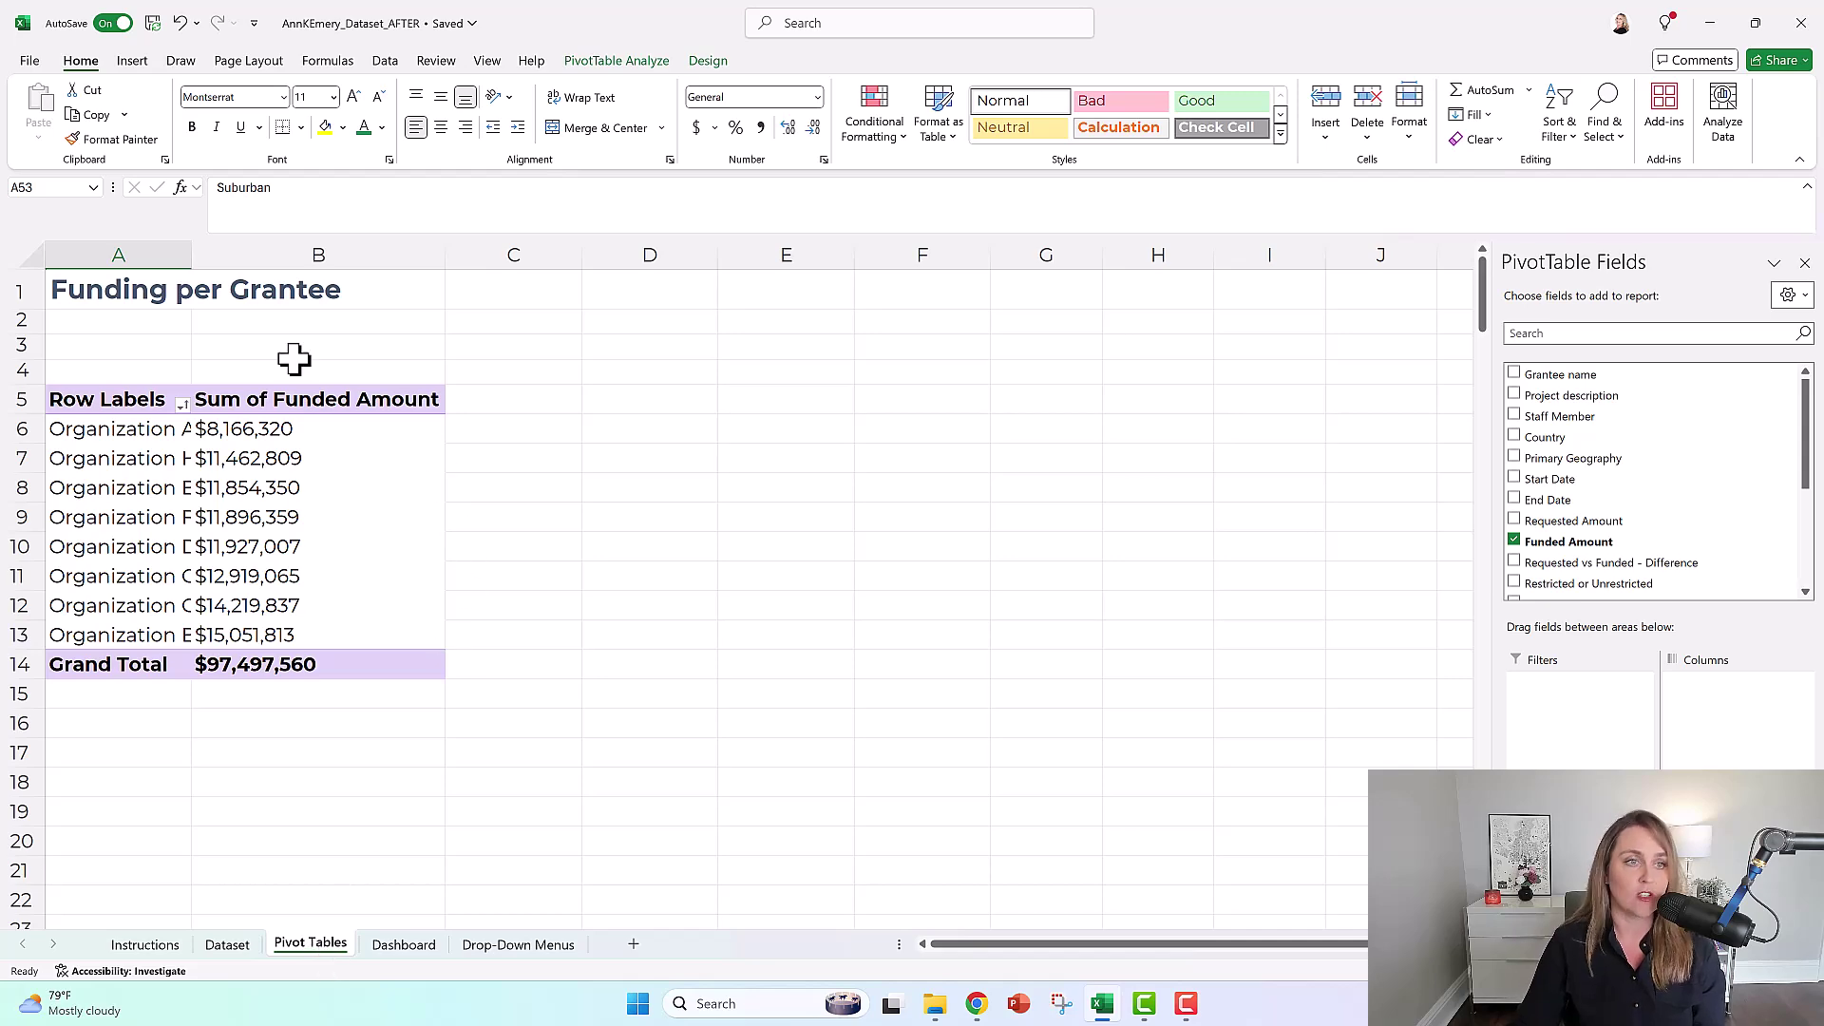
Scroll through the pivot tables to Funding by Year, then open the Dashboard sheet
scroll(462, 459, down, 6)
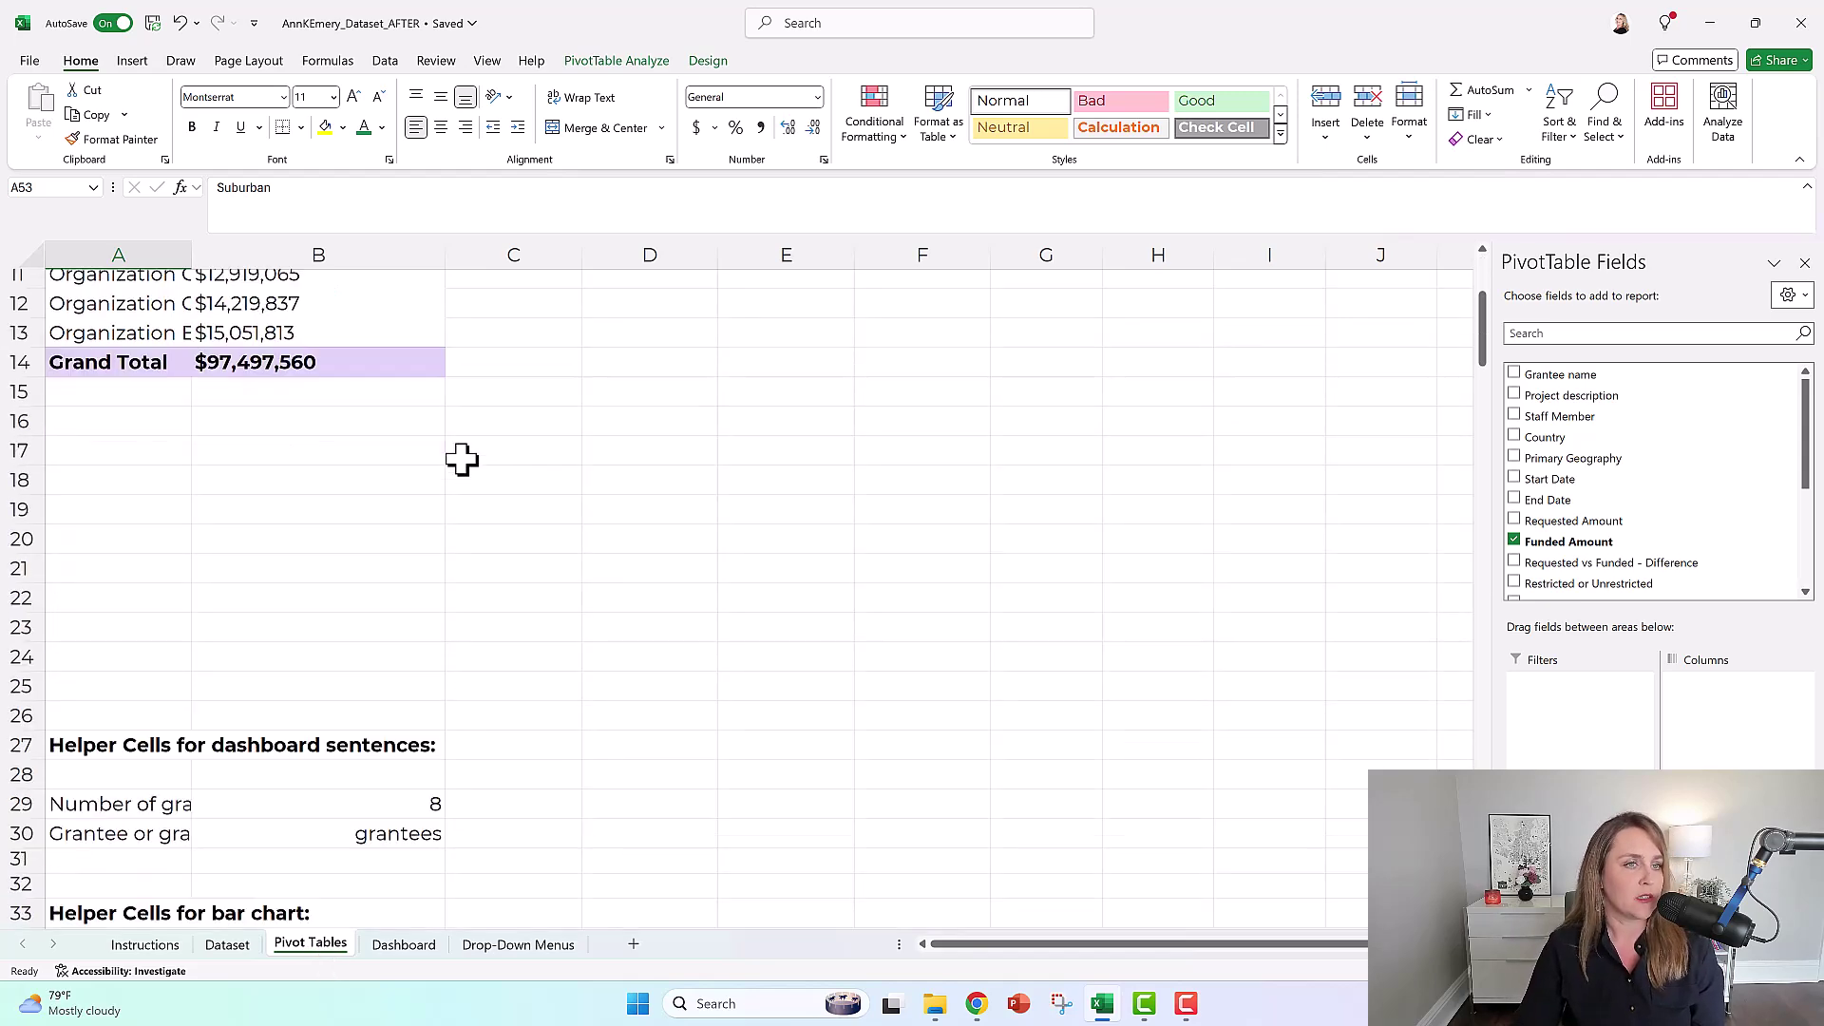
scroll(462, 460, down, 8)
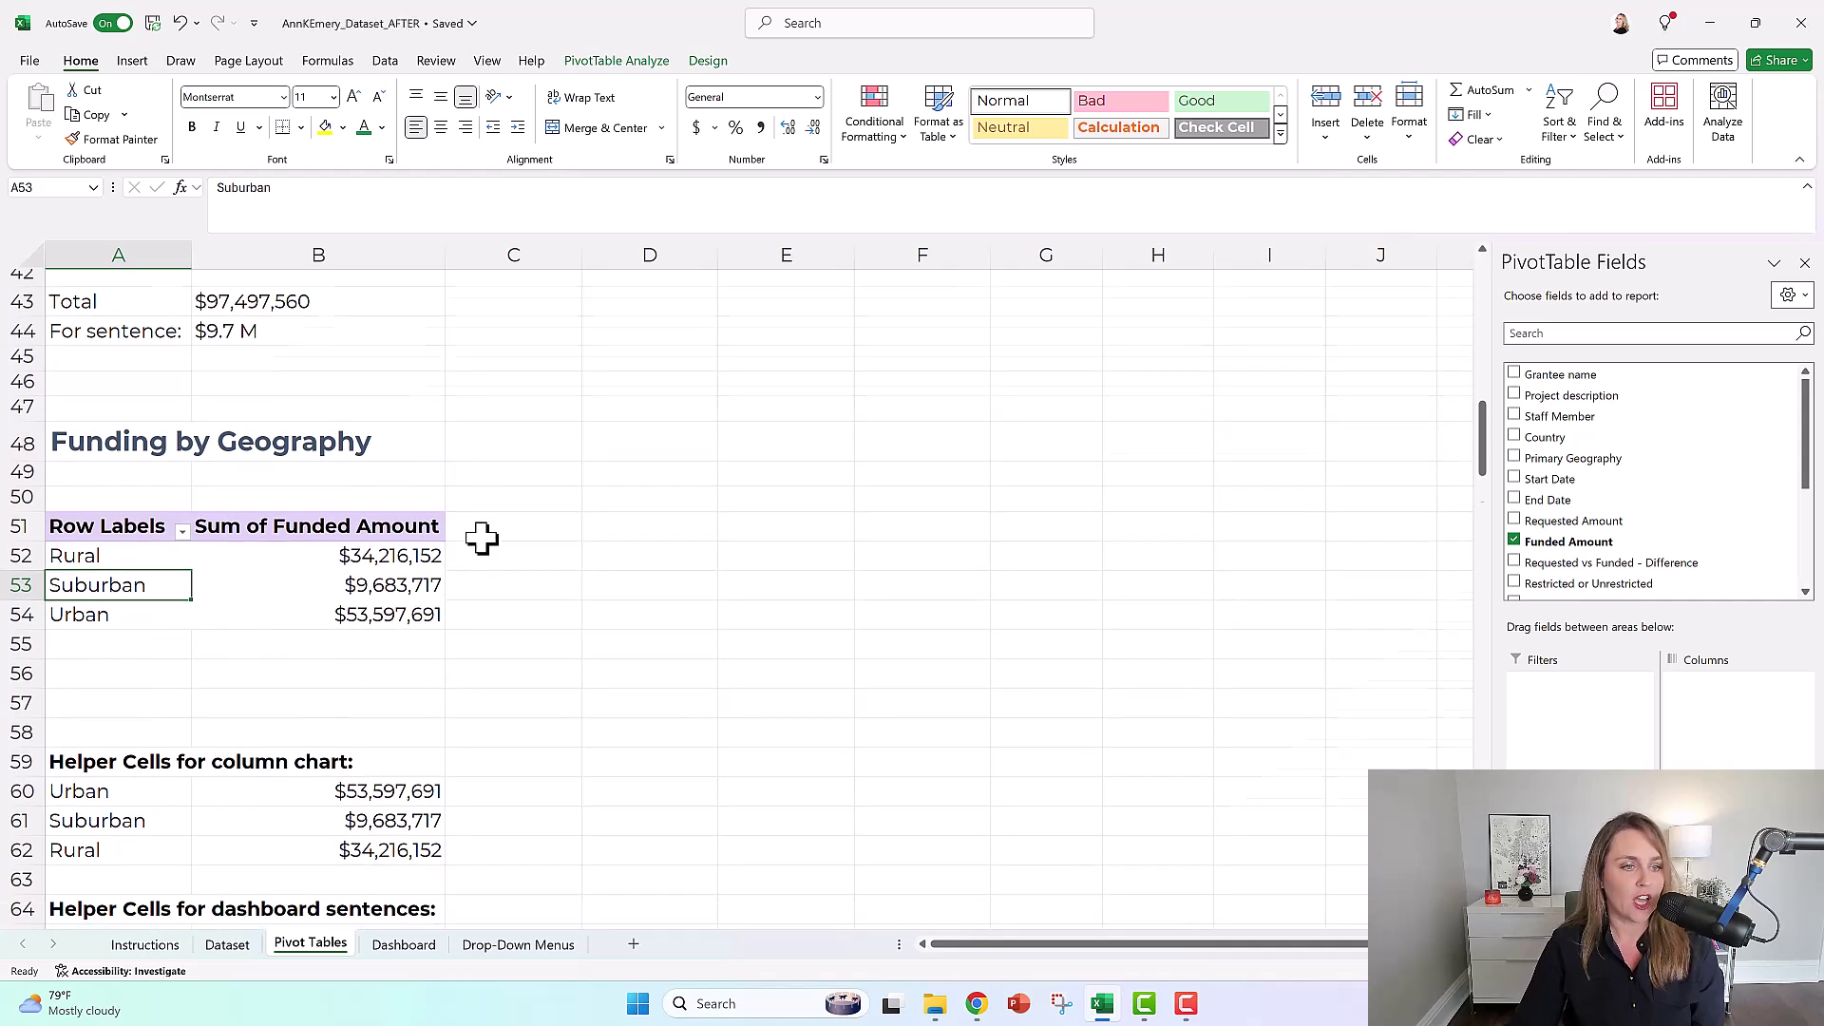
scroll(478, 536, down, 5)
scroll(477, 537, down, 7)
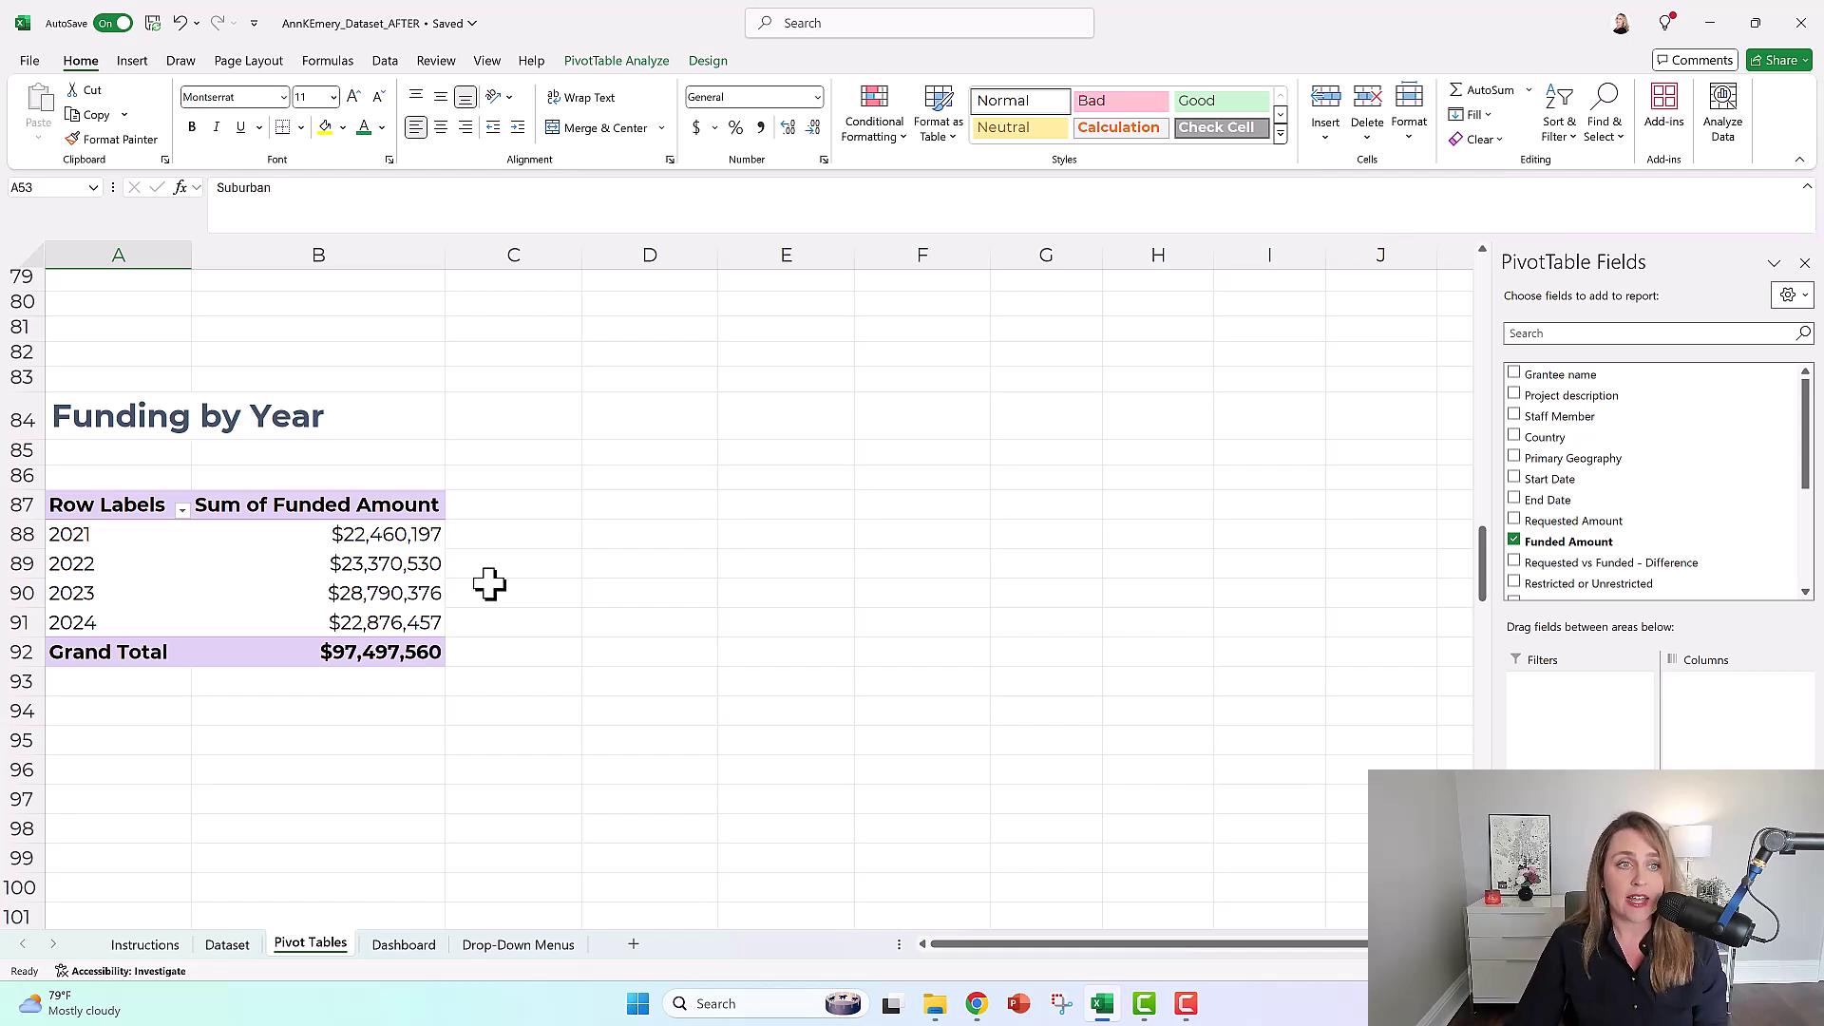
click(404, 944)
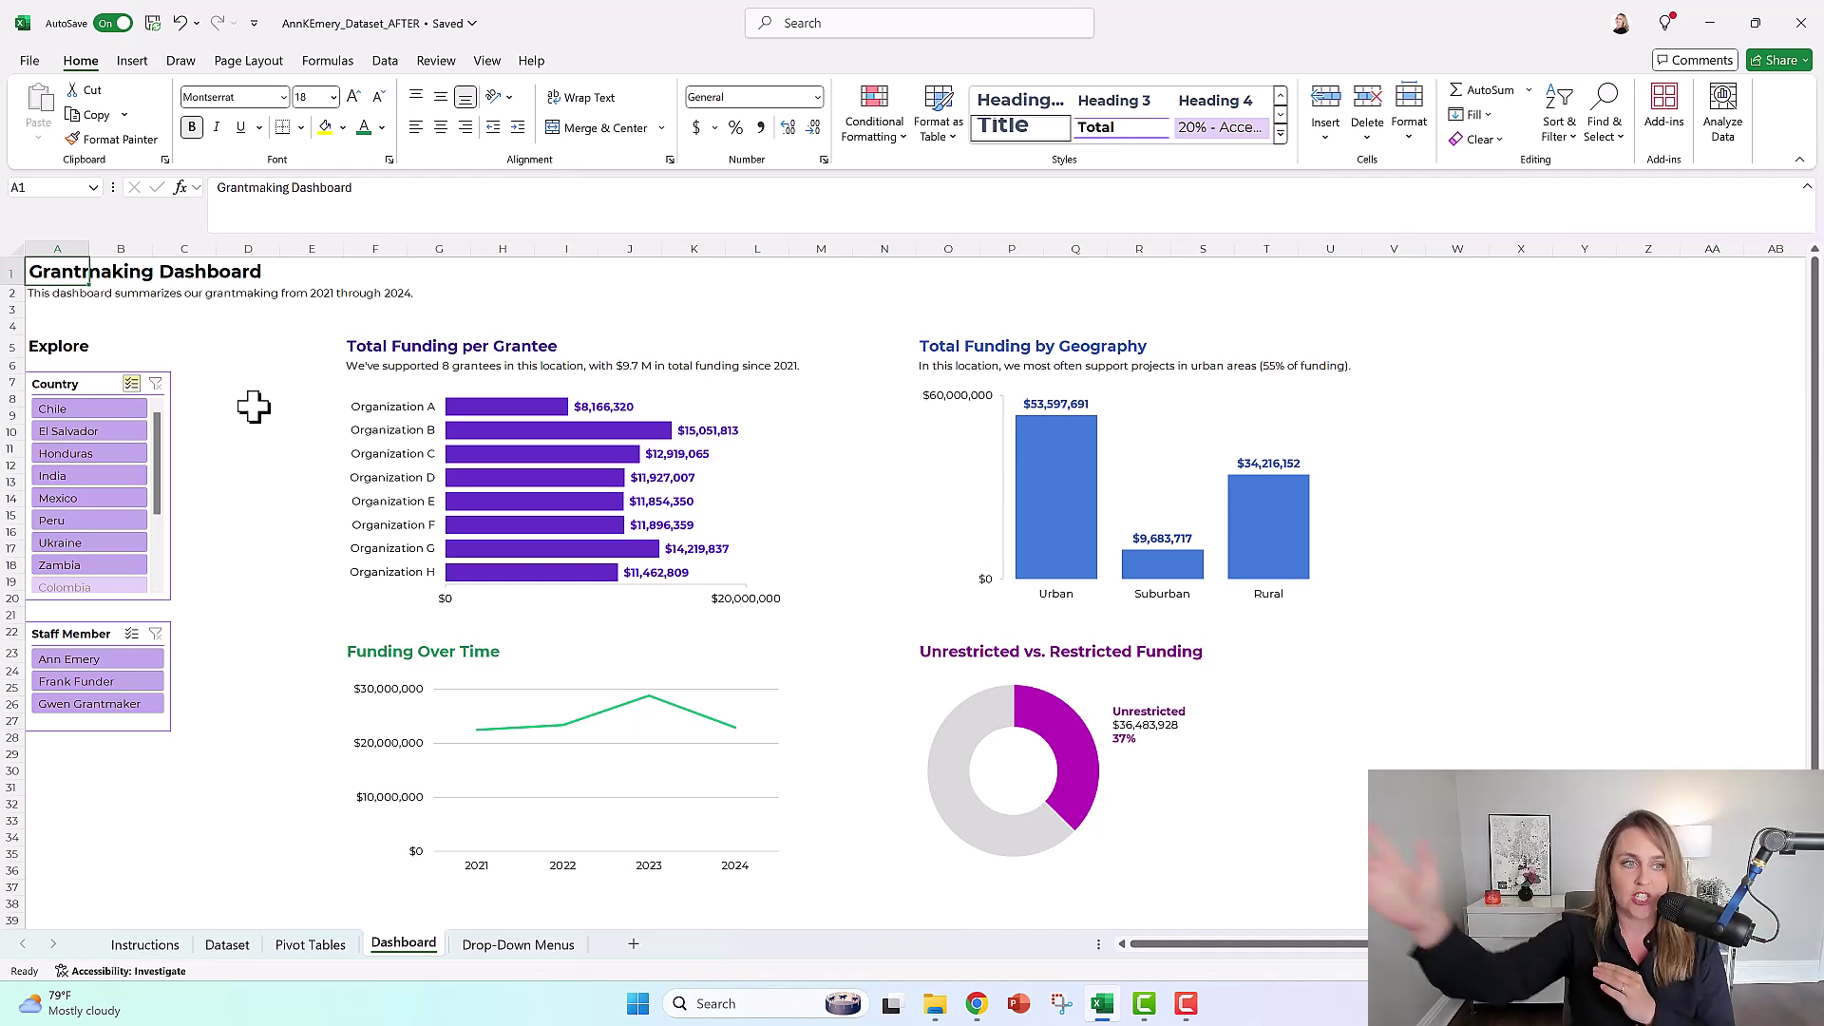
Test the Country slicer by excluding Chile, then showing only Chile, then only El Salvador
click(69, 417)
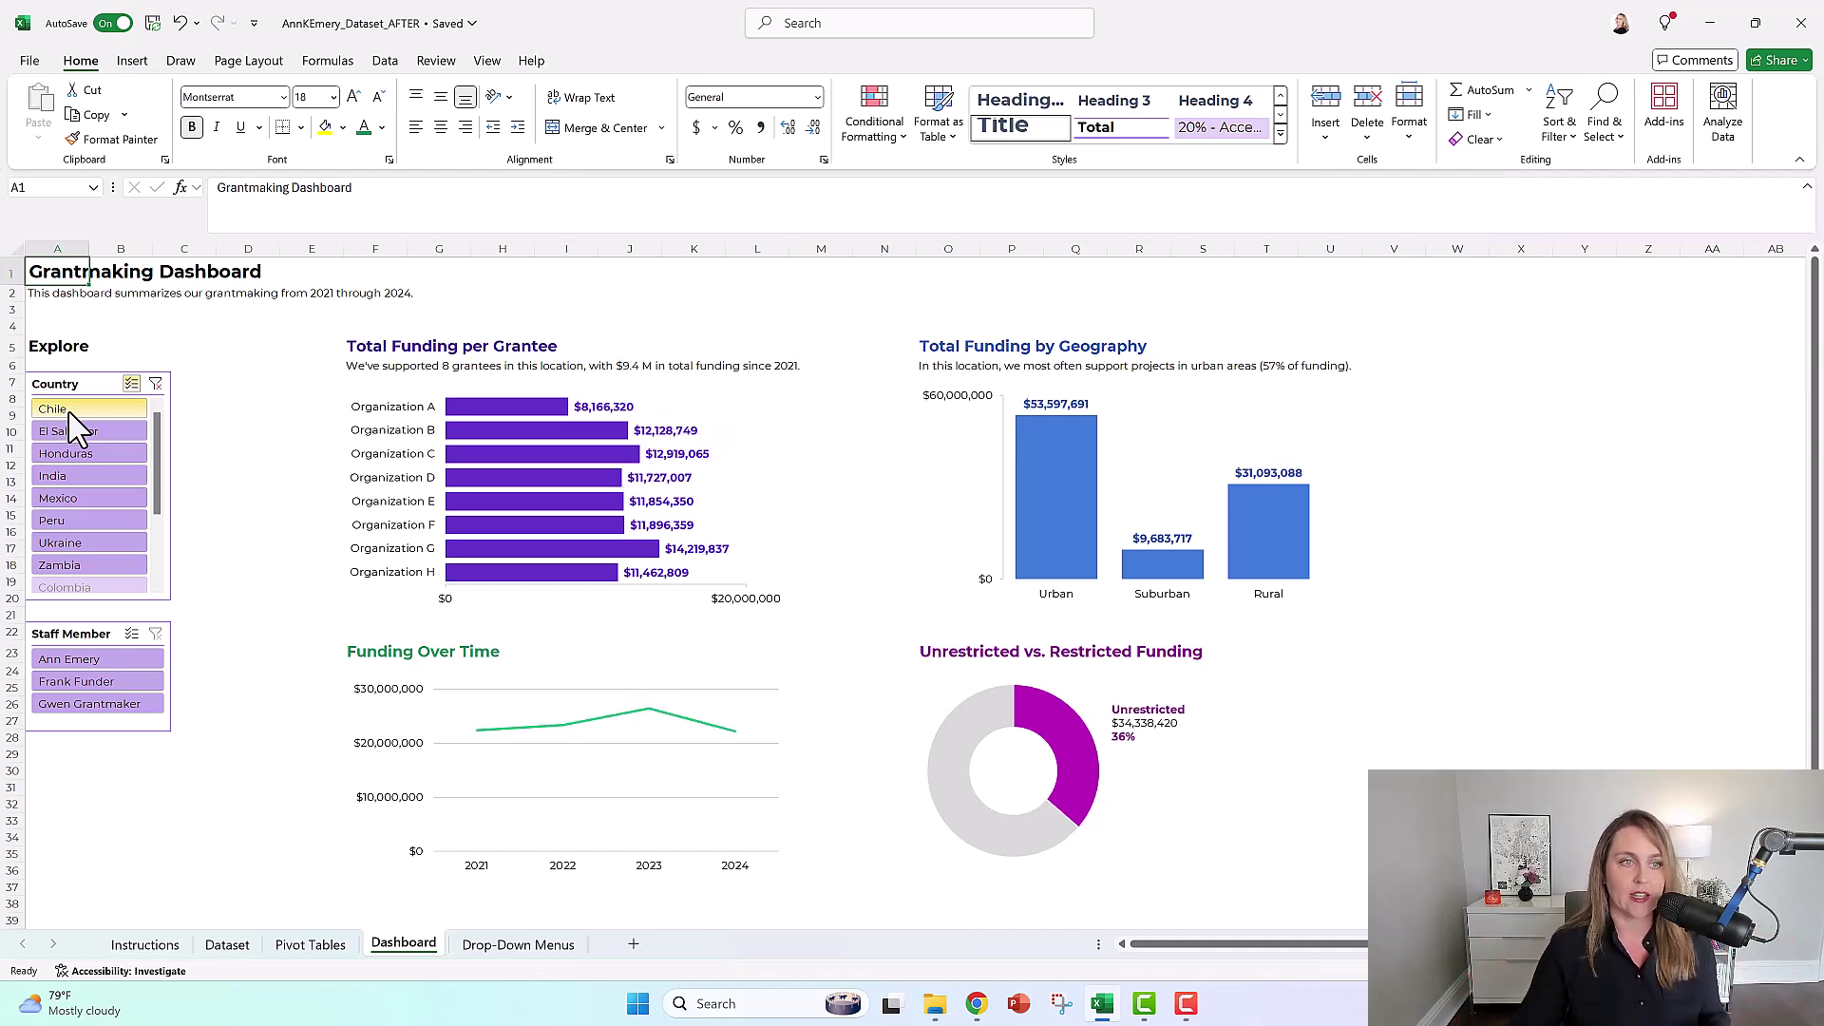
click(155, 384)
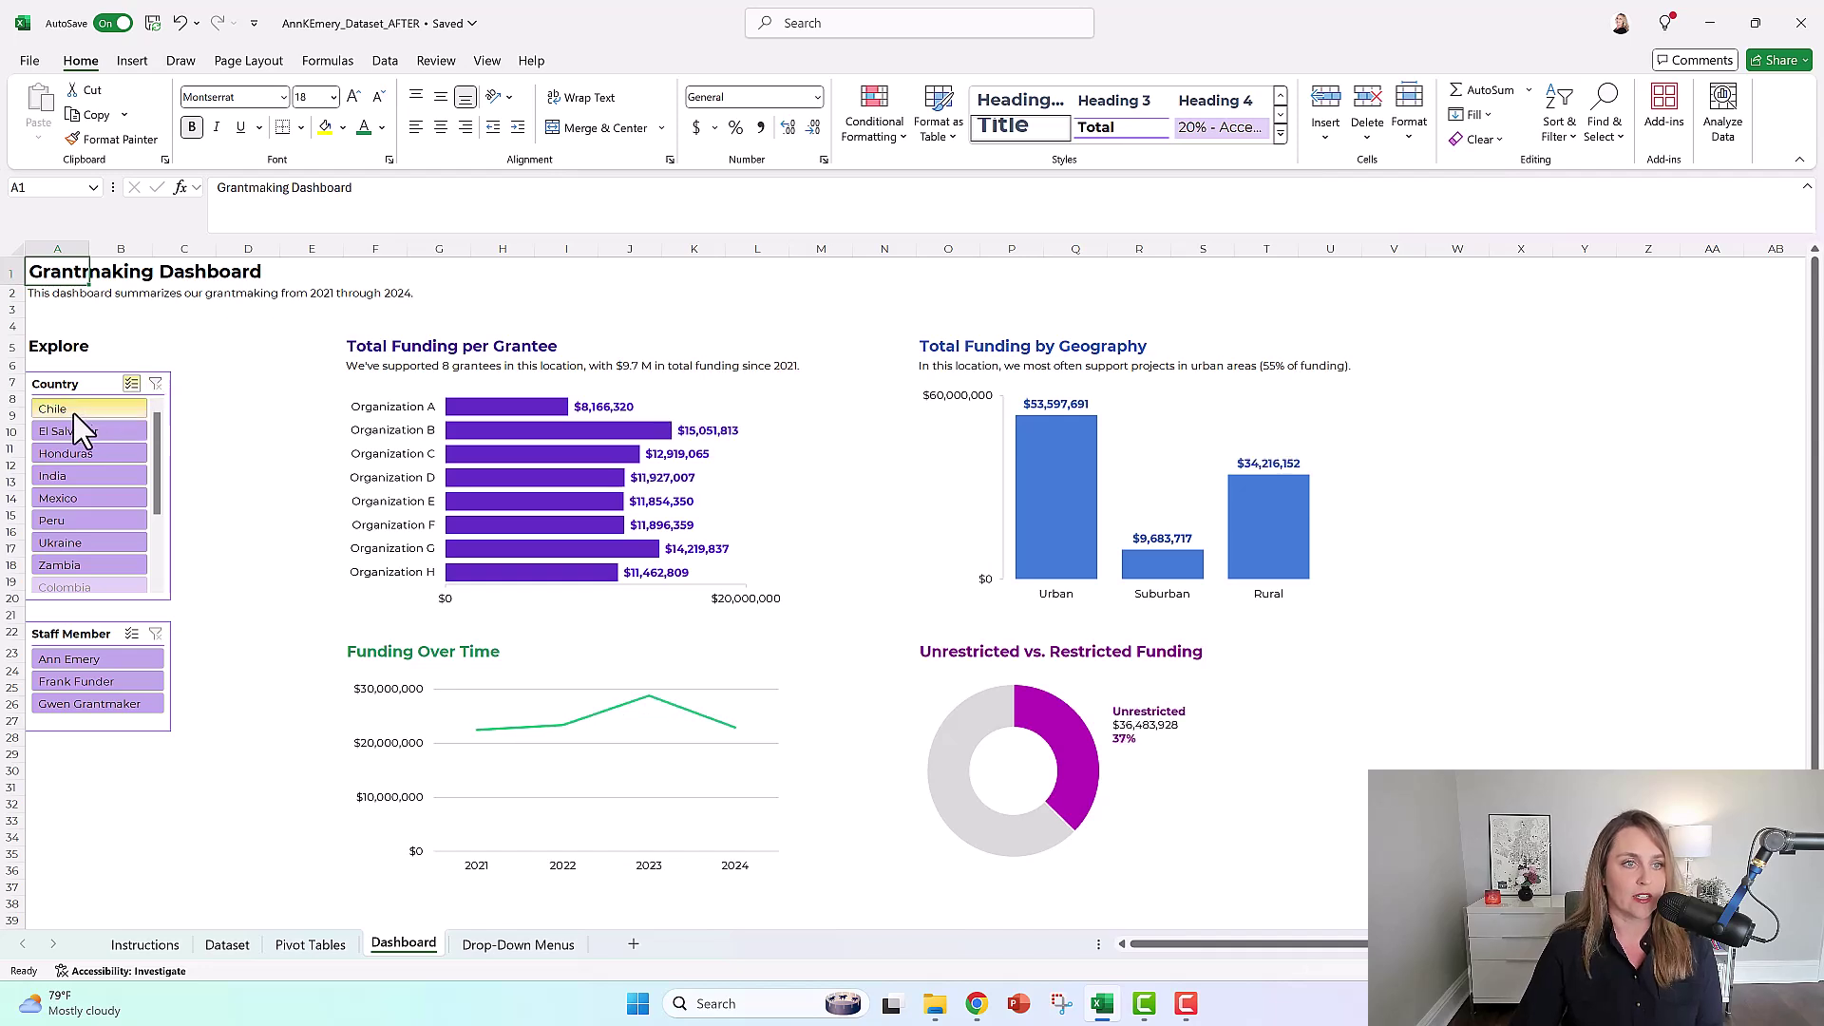
click(74, 416)
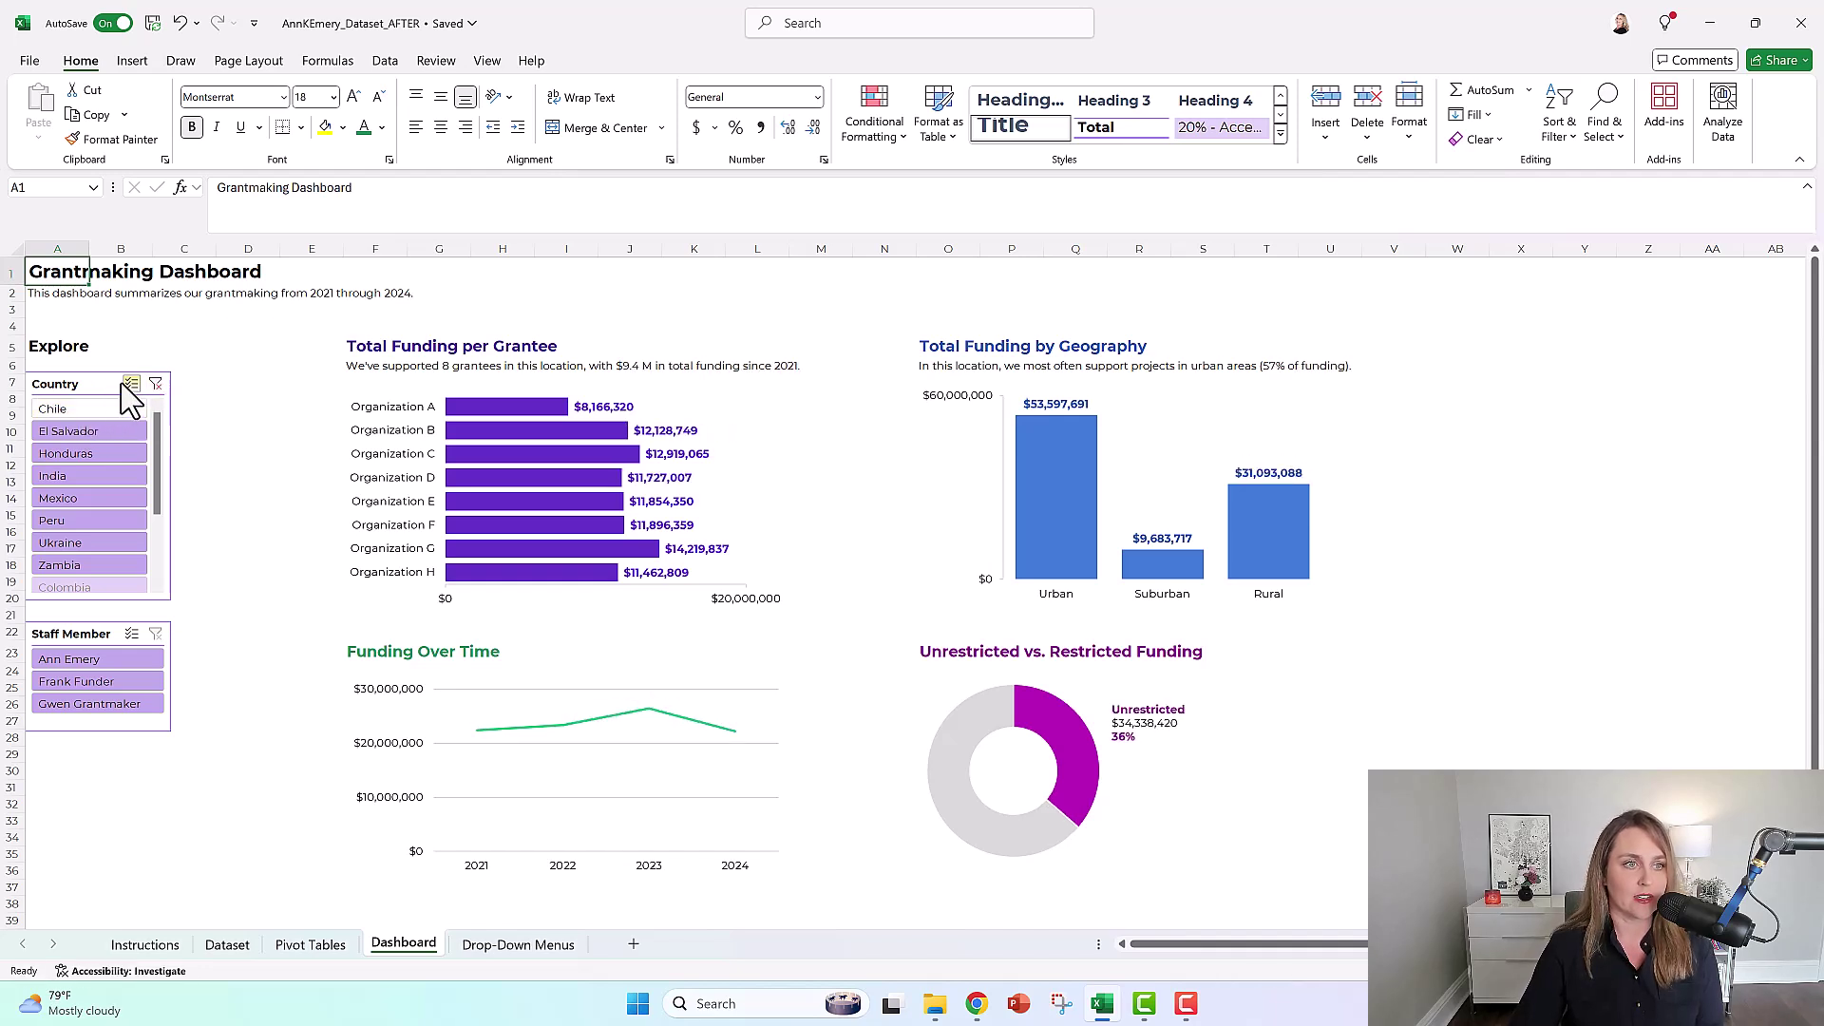
click(98, 411)
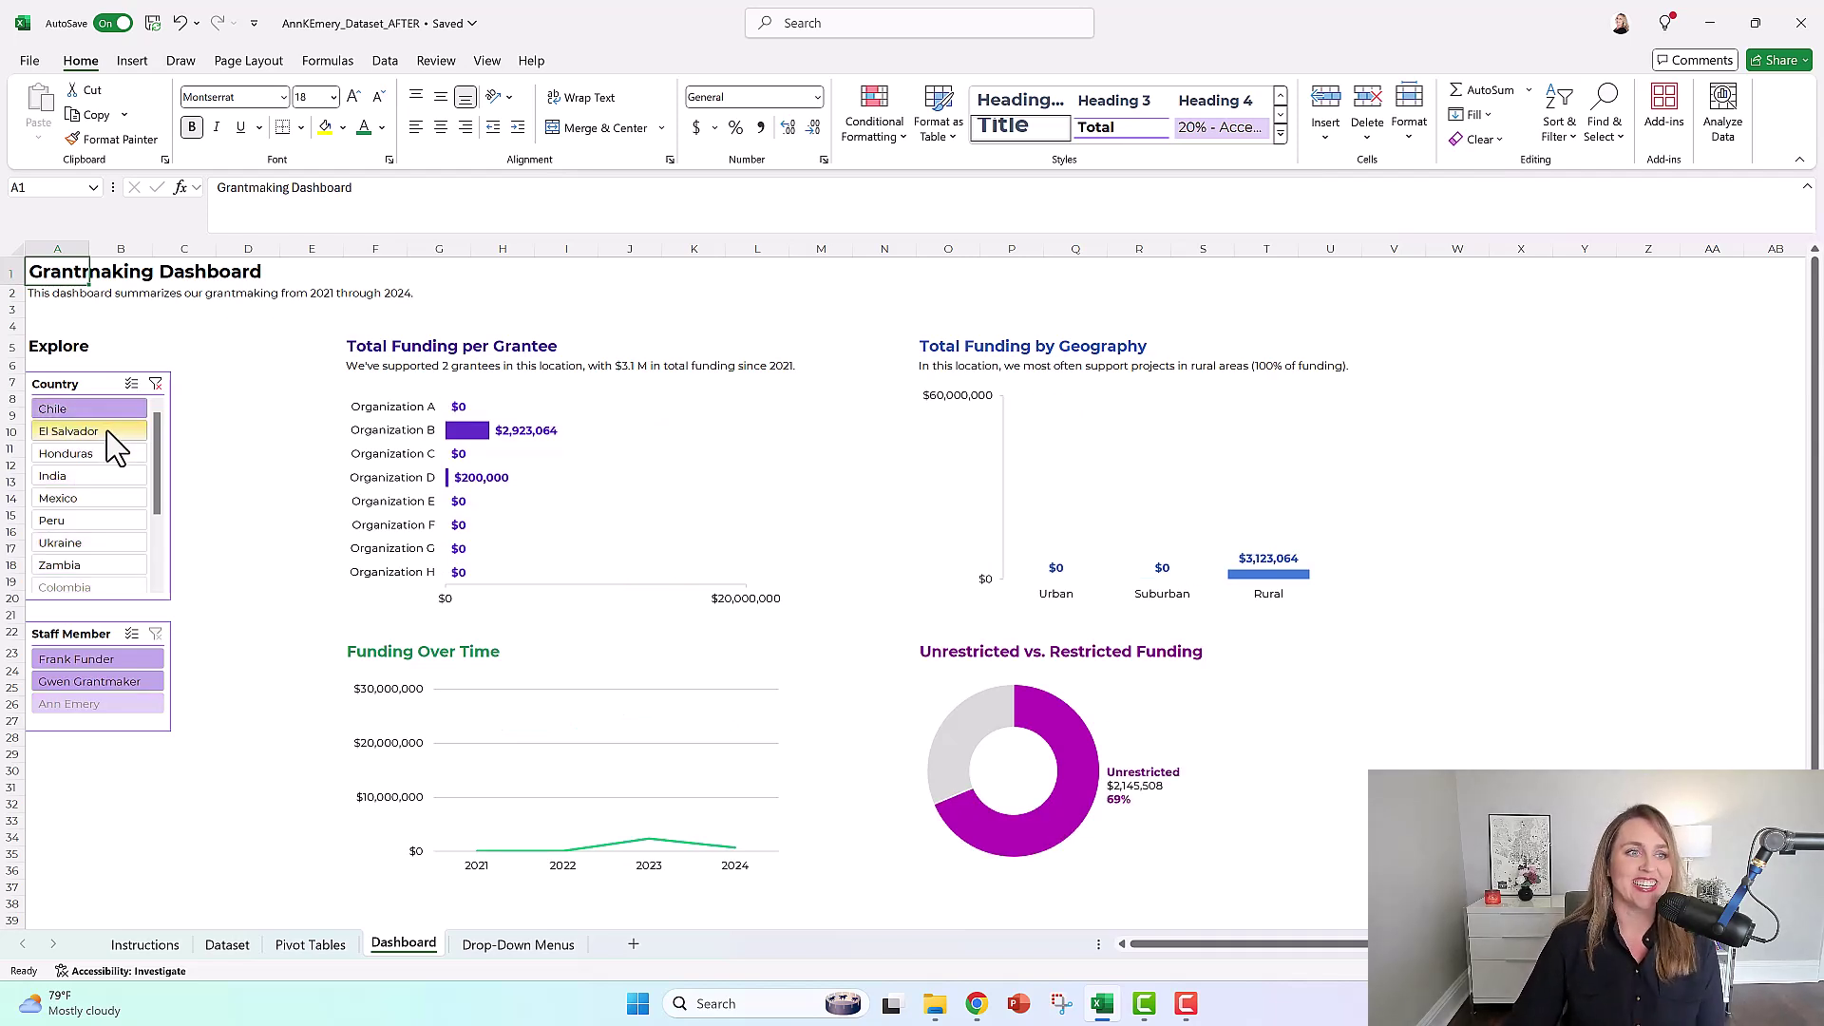
ctrl+click(116, 432)
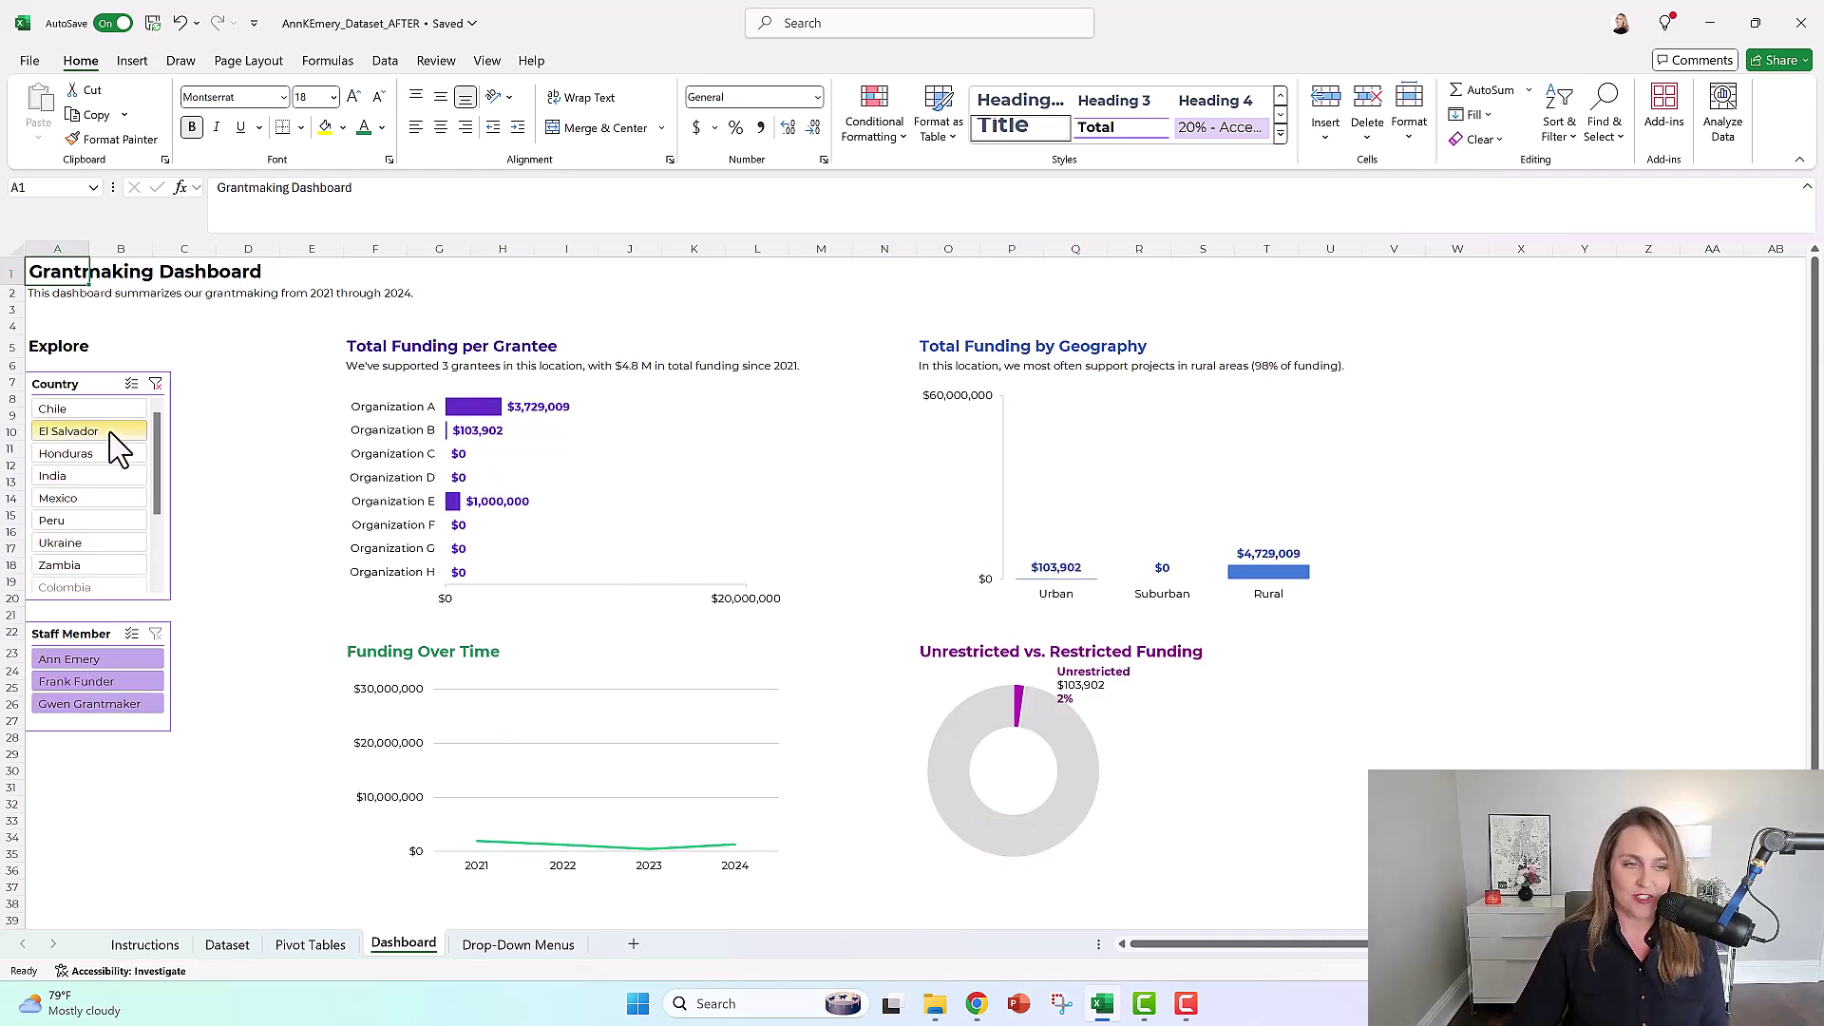
Clear the Country slicer and filter the dashboard to the second staff member
click(155, 383)
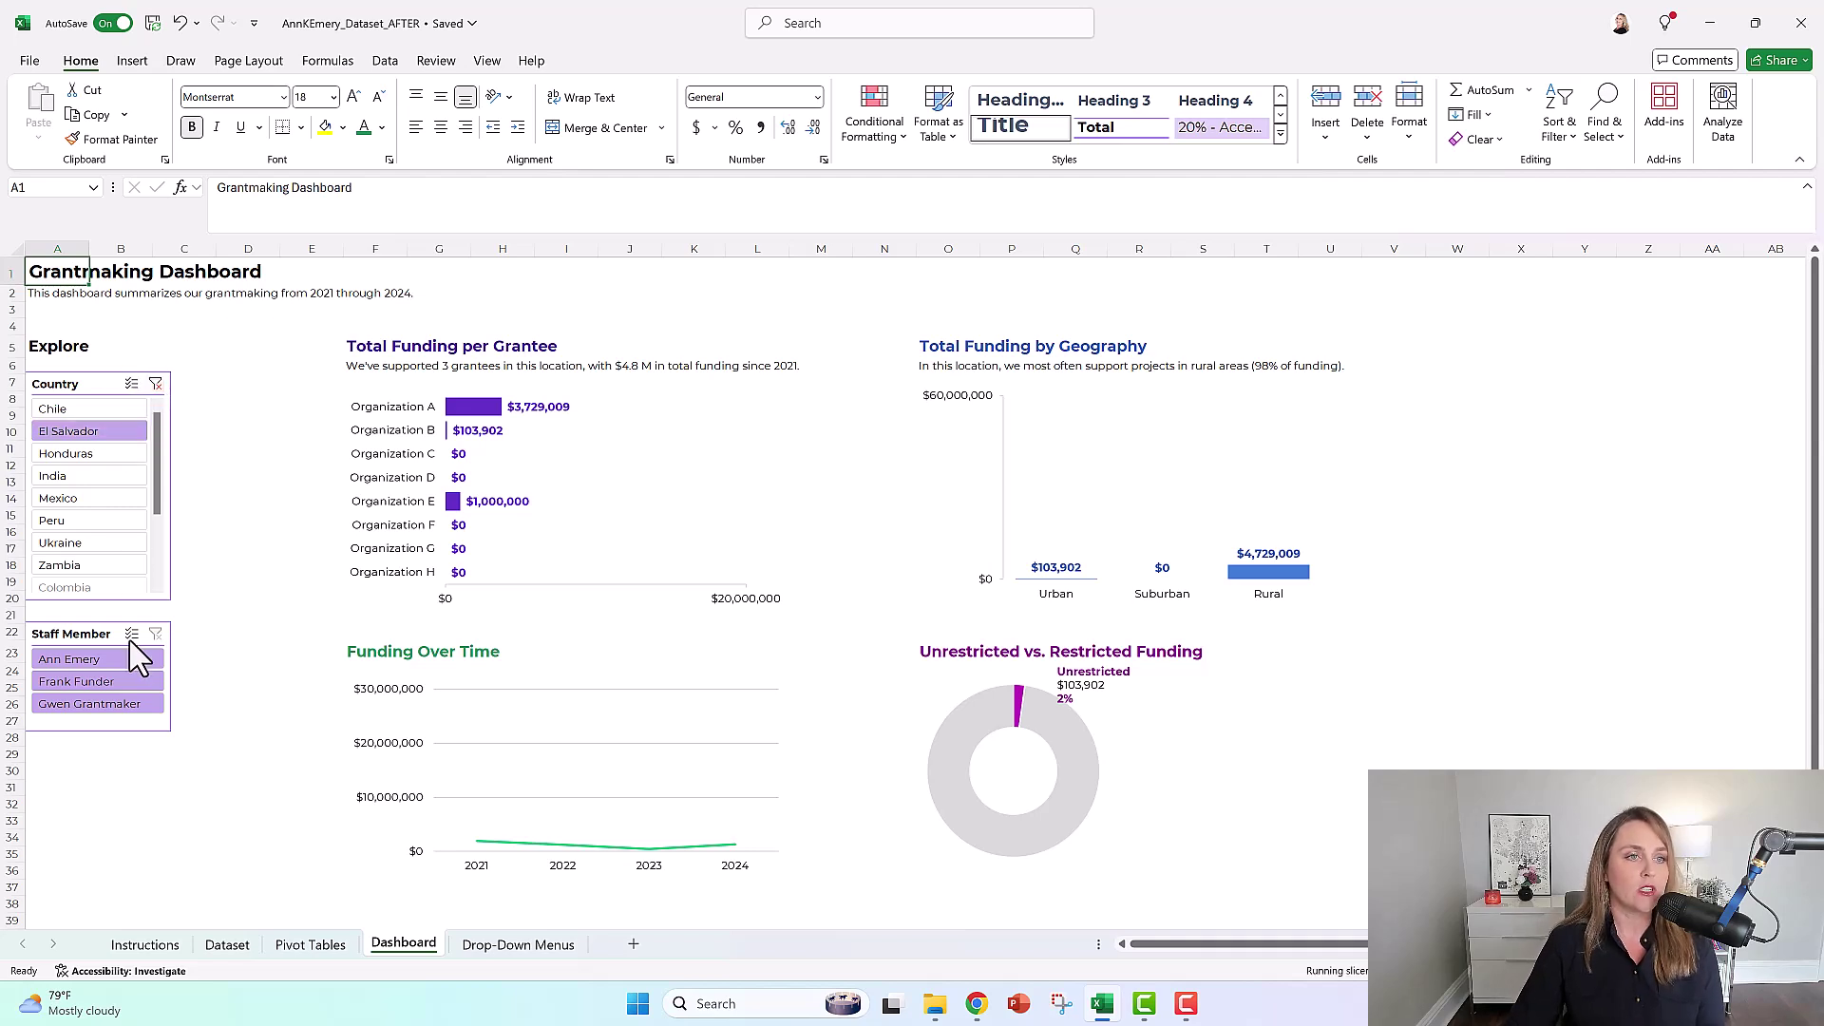
click(114, 658)
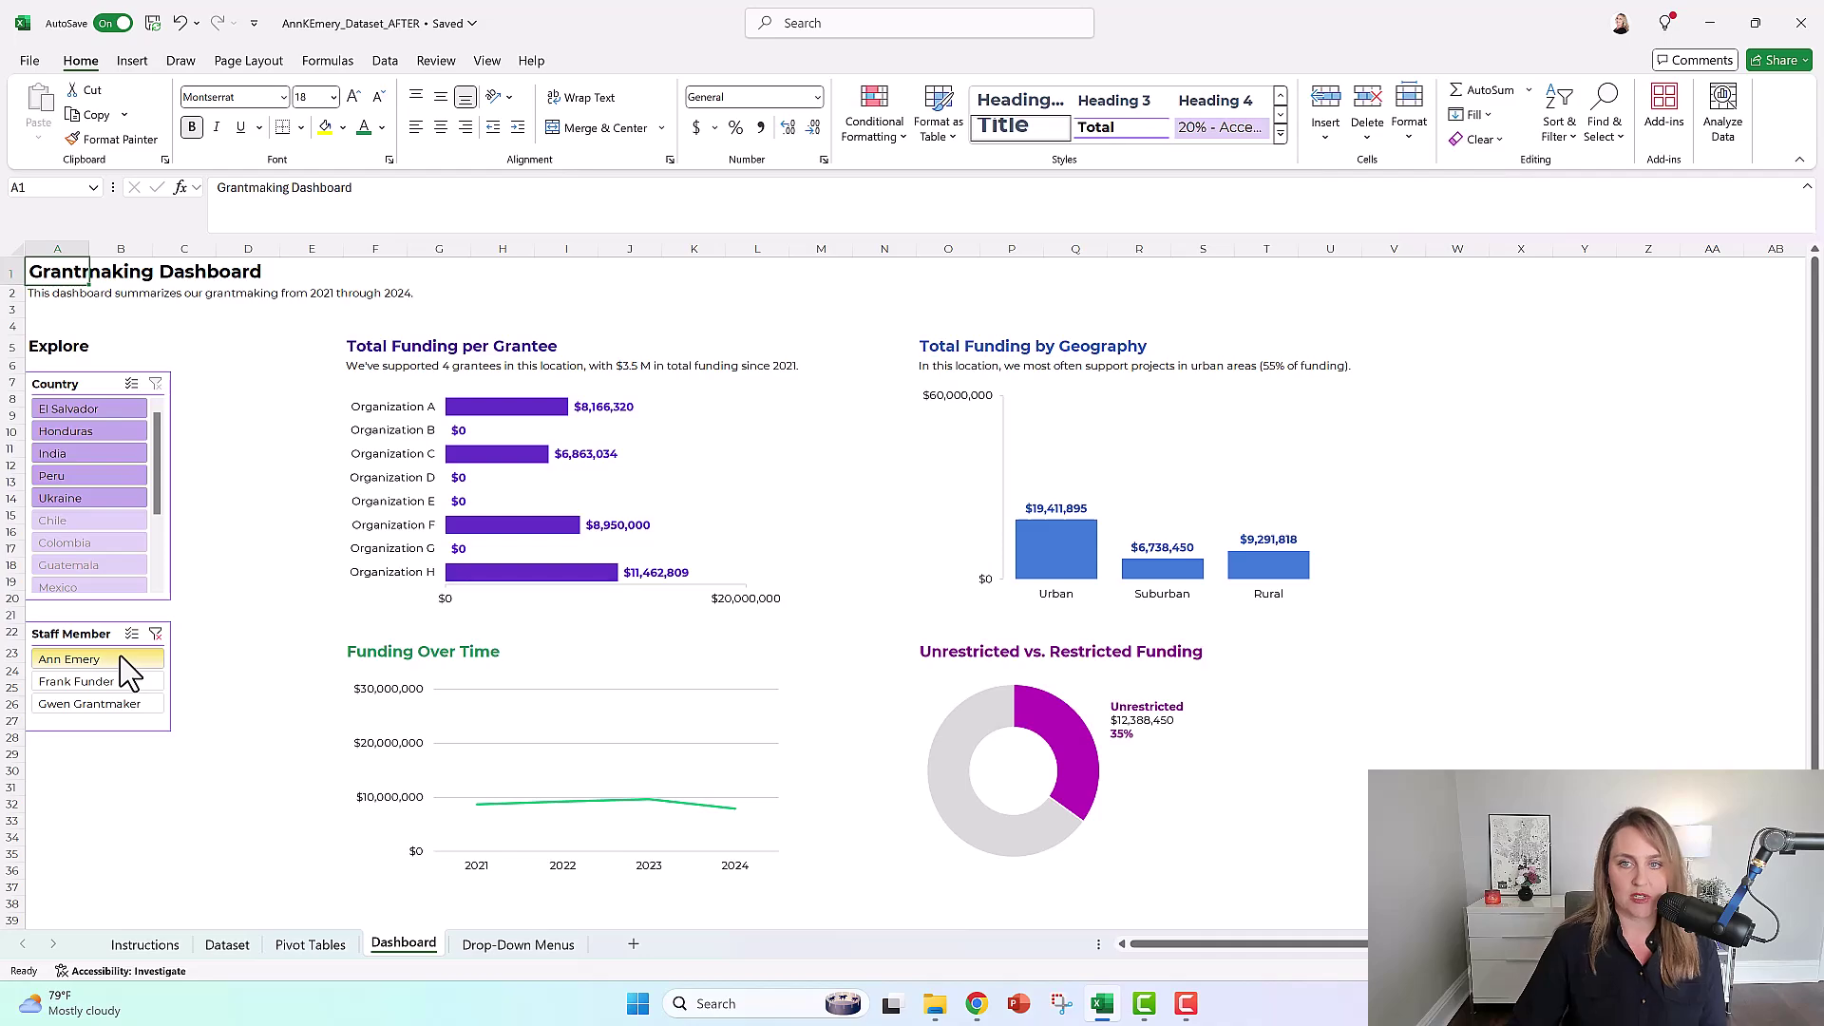
click(122, 681)
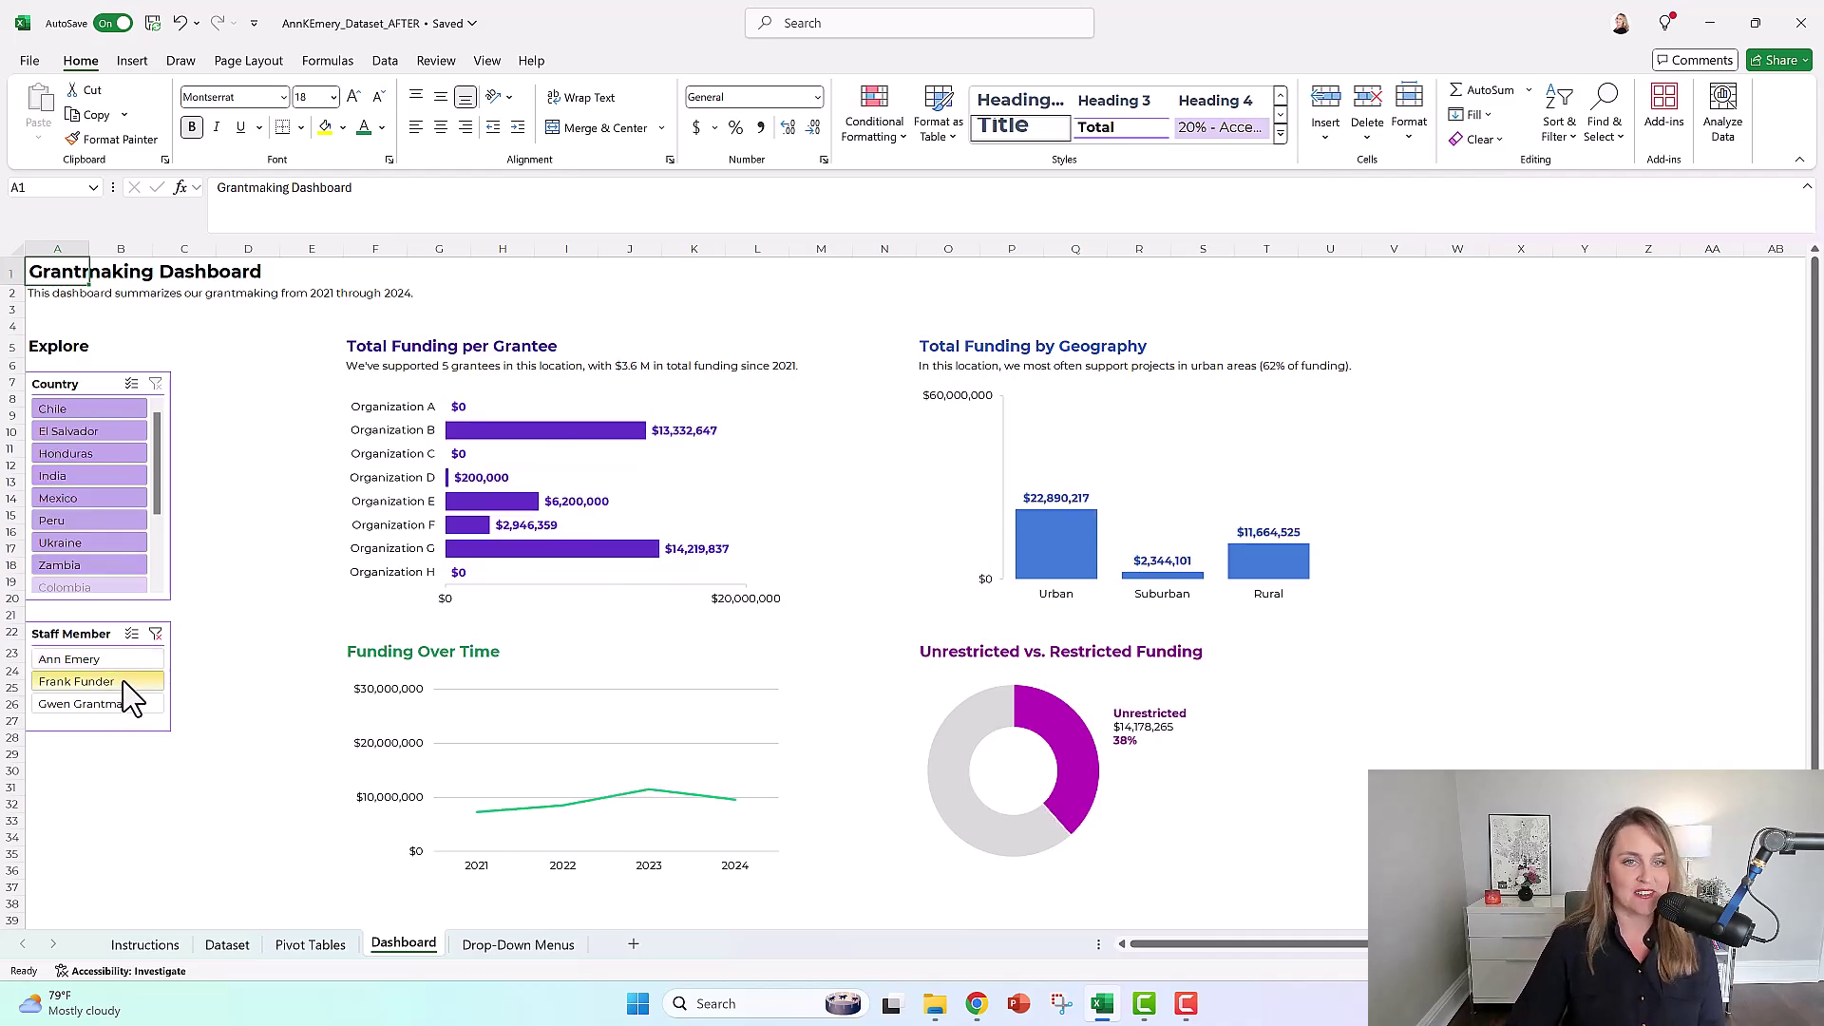